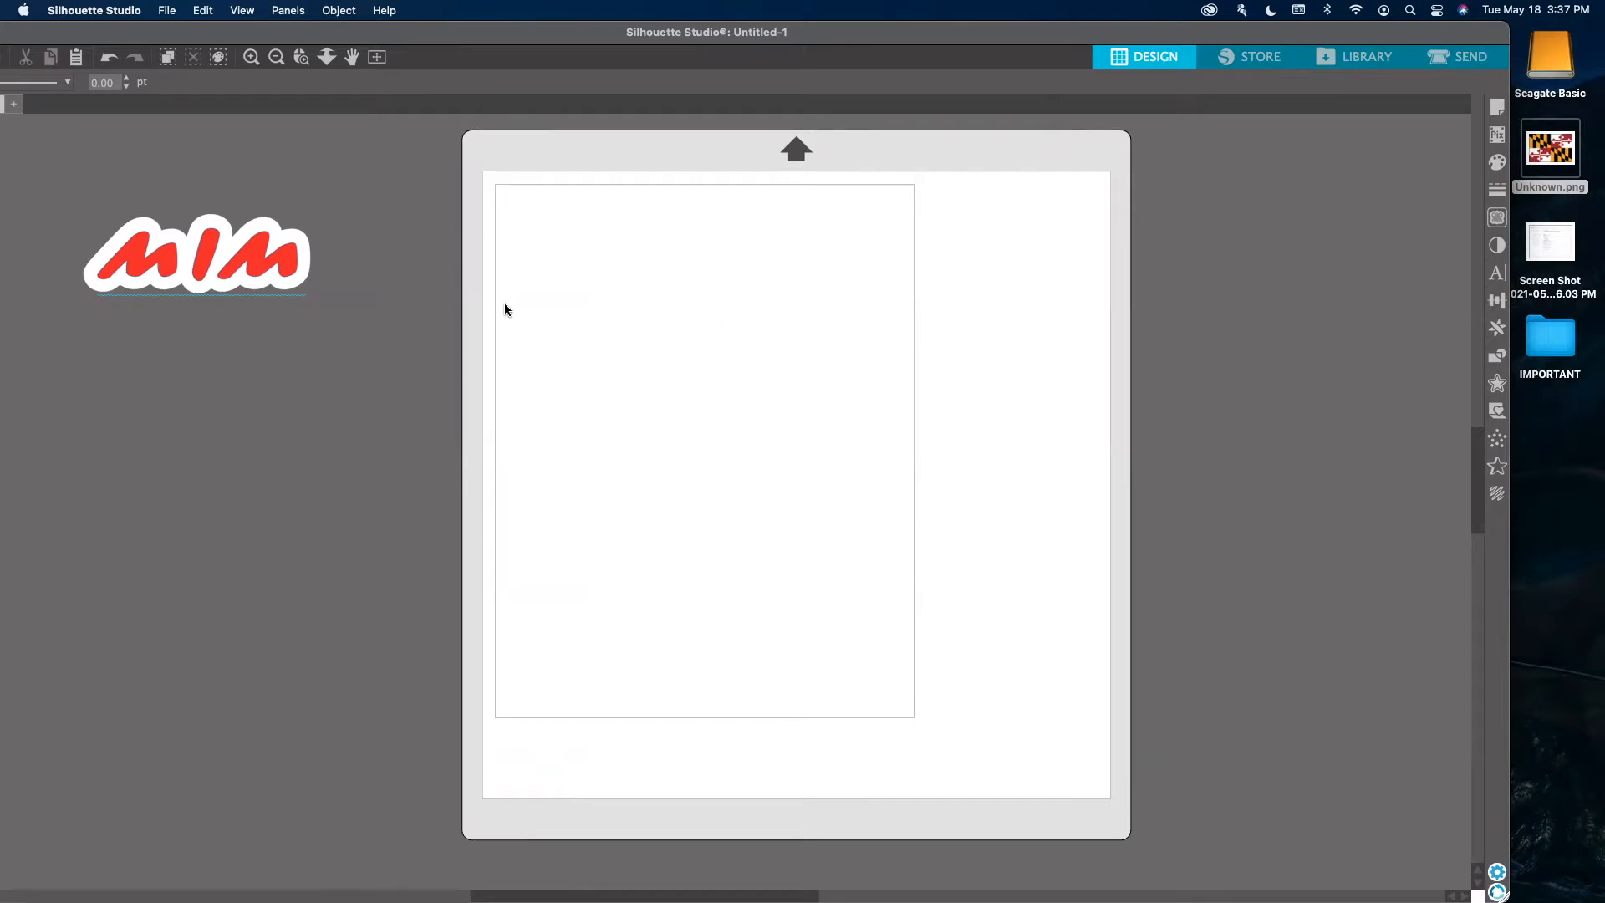
Move the MIM lettering with its white offset onto the upper part of the page.
click(318, 274)
drag(318, 274, 695, 268)
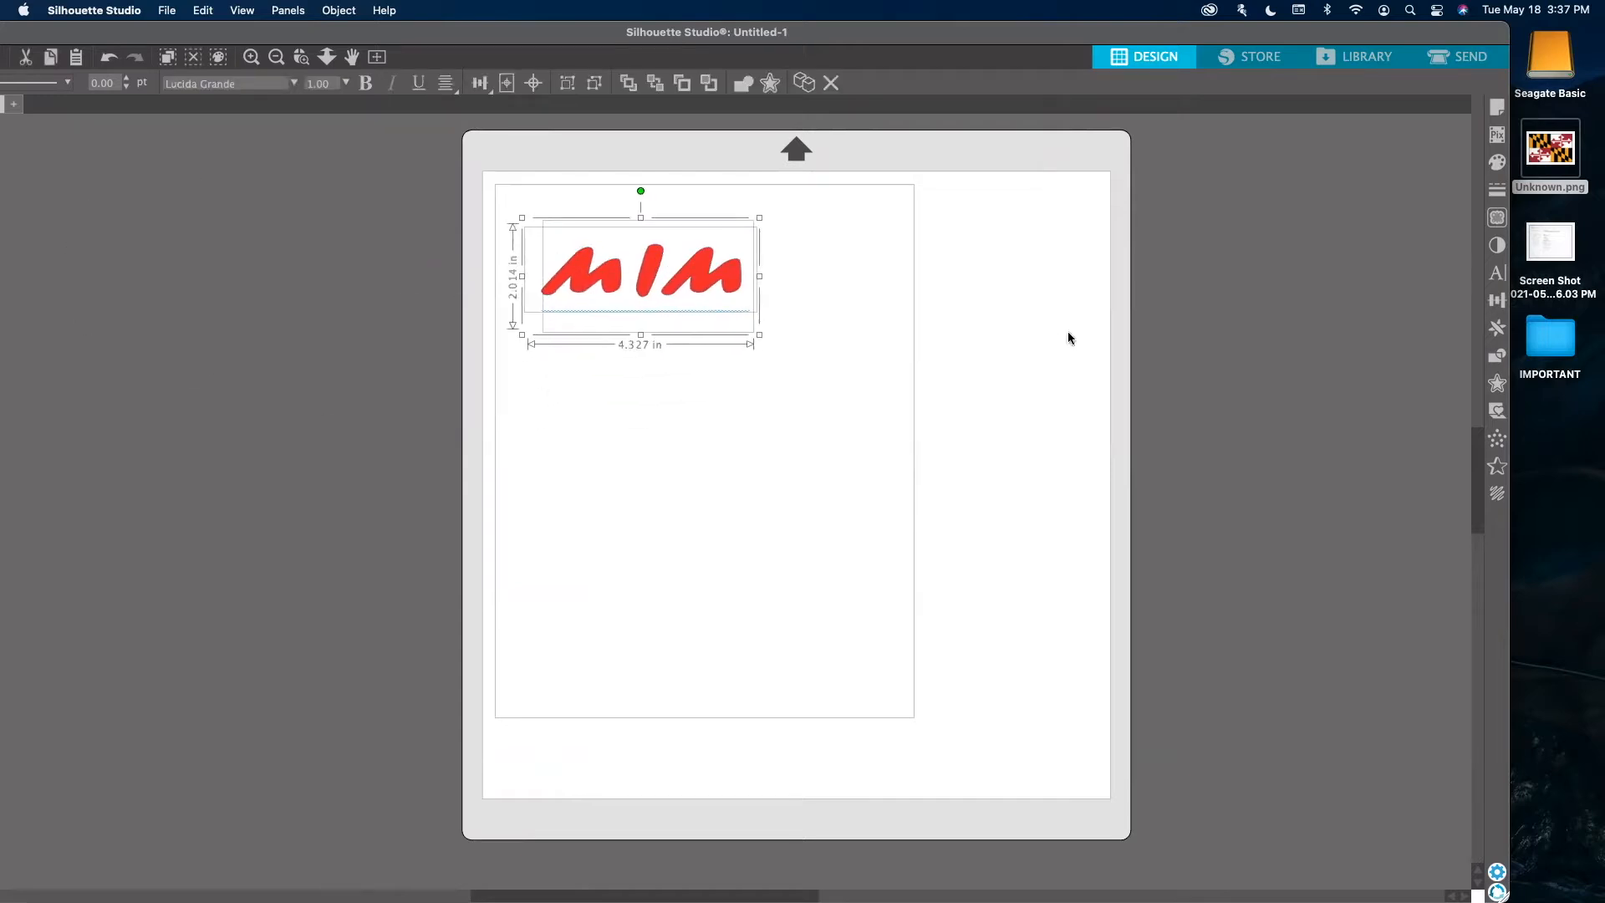
click(852, 248)
Fill the white offset shape behind the MIM lettering with the Unknown.png flag image.
click(573, 251)
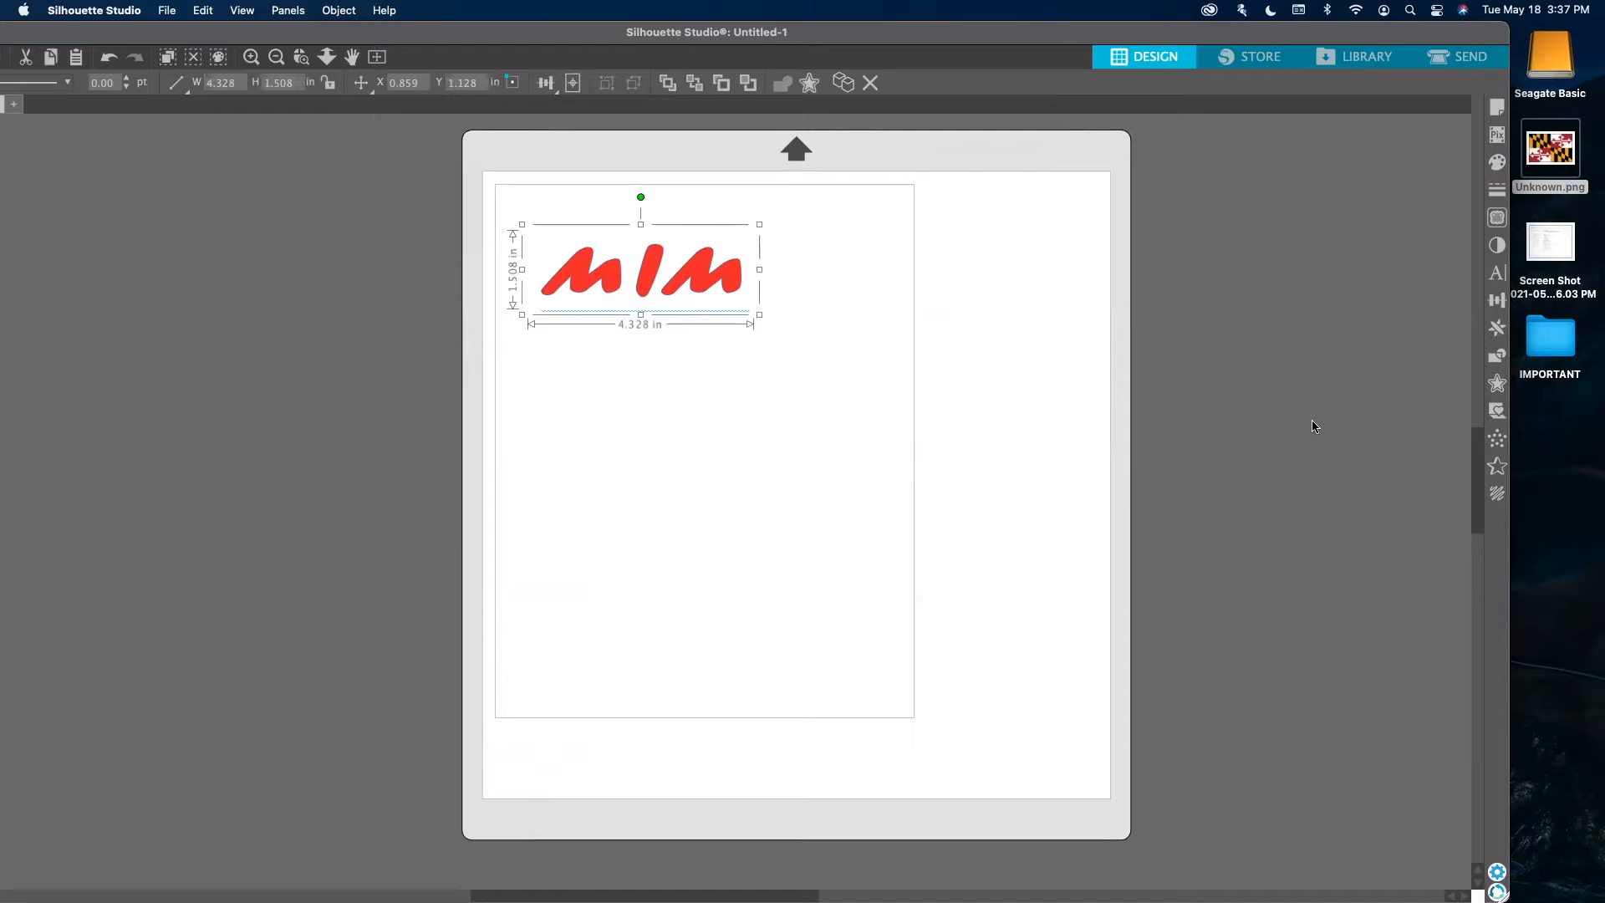
drag(1551, 156, 714, 309)
click(819, 310)
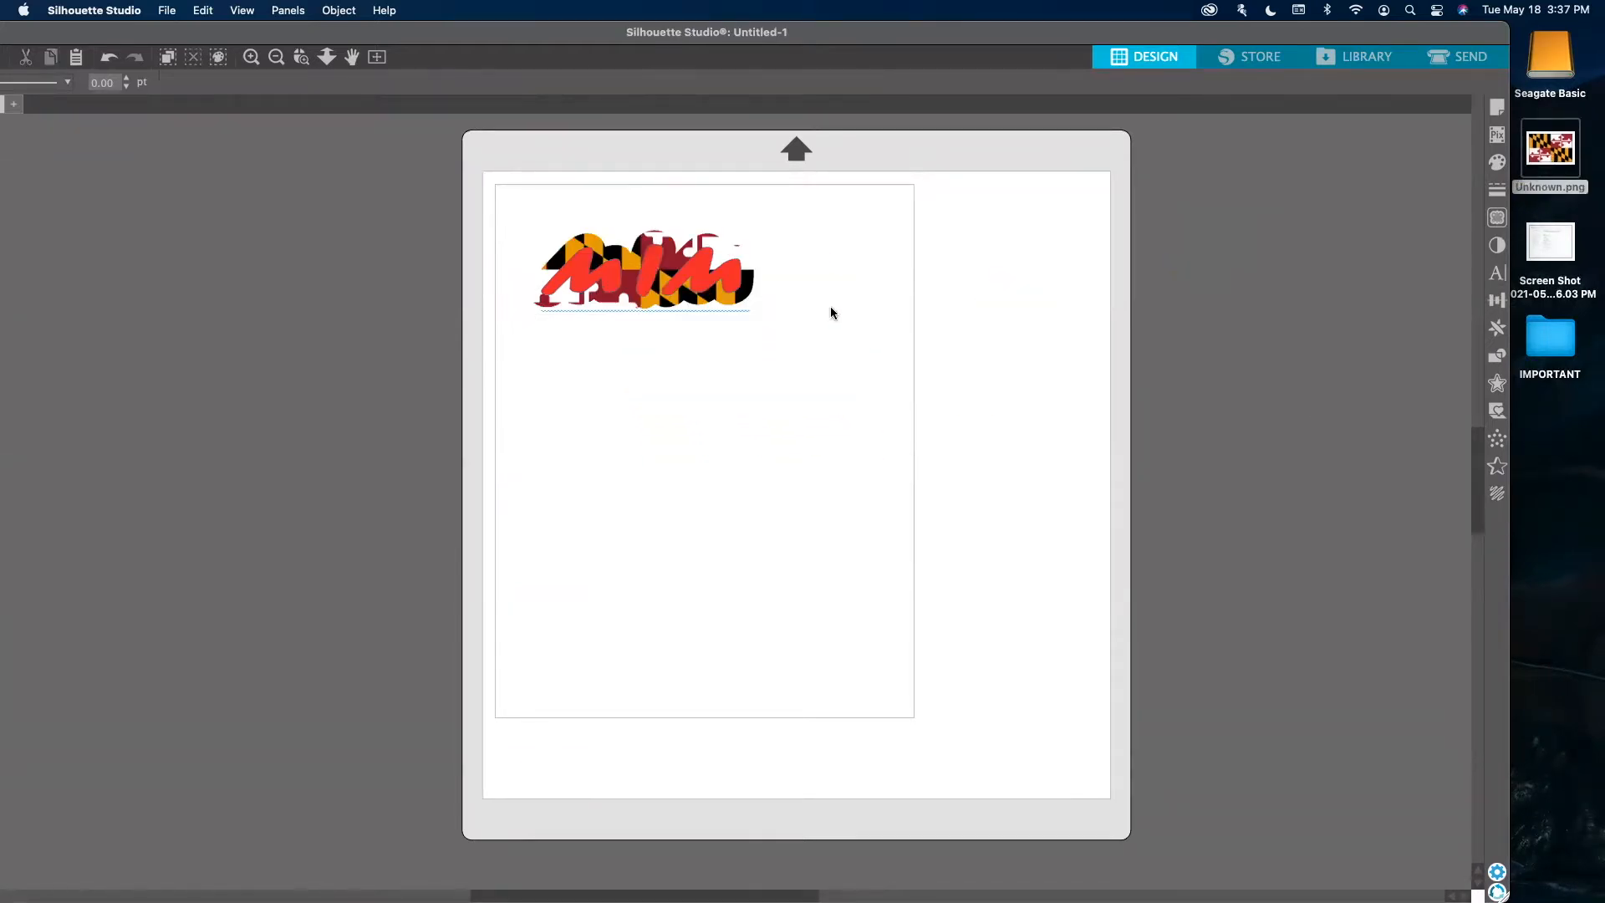
Try shifting the flag-filled MIM design slightly on the page, and undo the move.
click(720, 297)
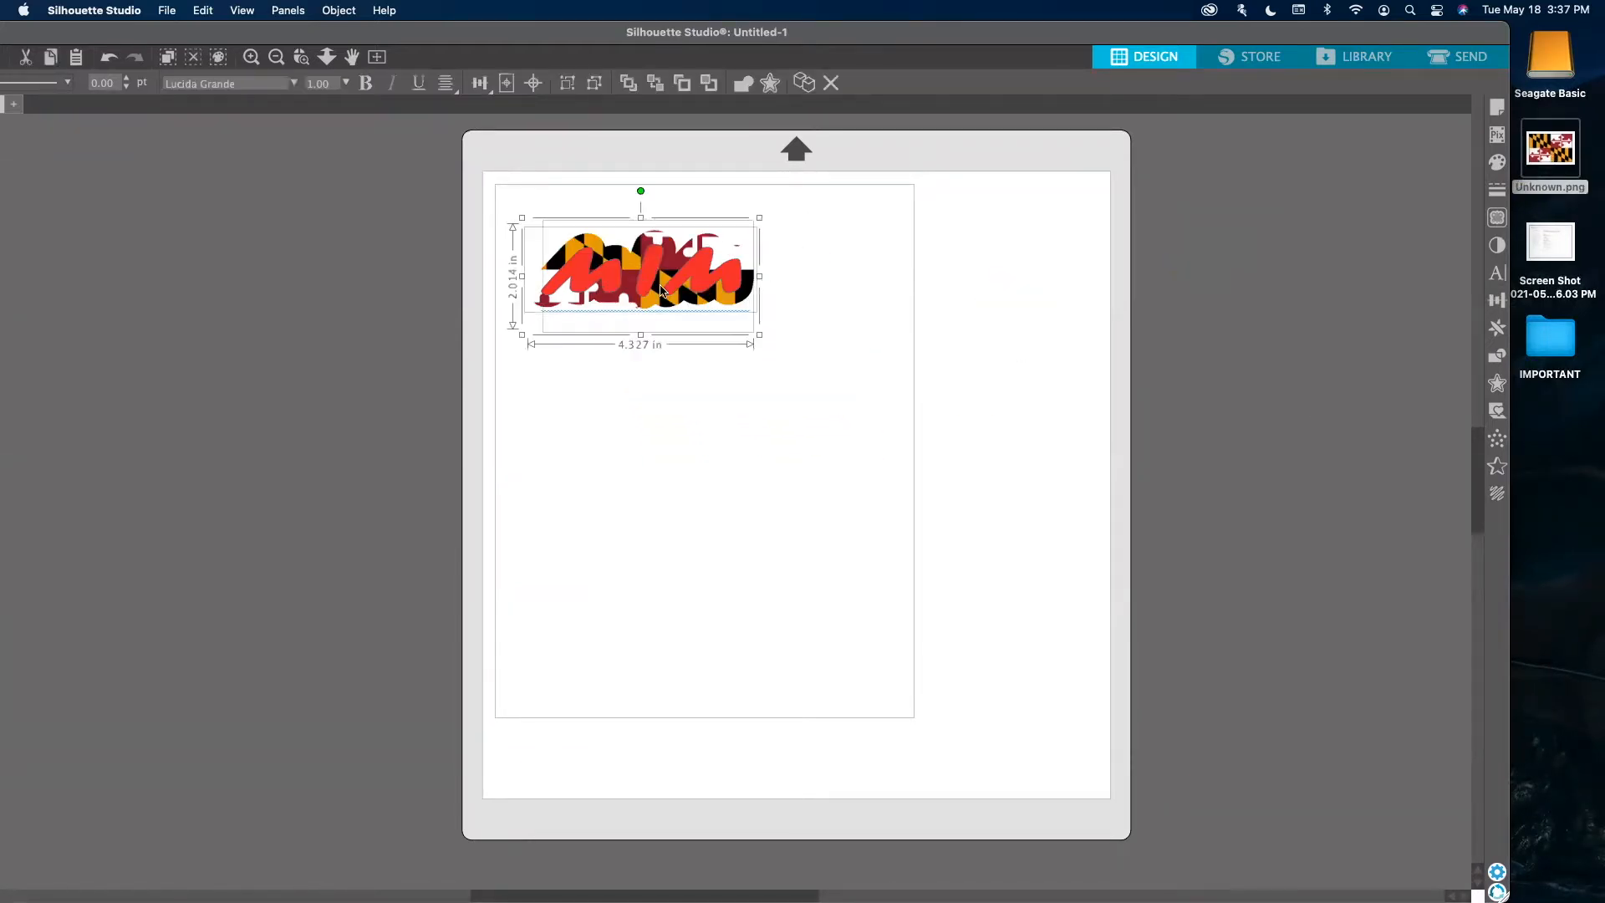
mouse_move(721, 292)
mouse_down()
mouse_move(301, 288)
mouse_move(713, 299)
mouse_up()
click(834, 424)
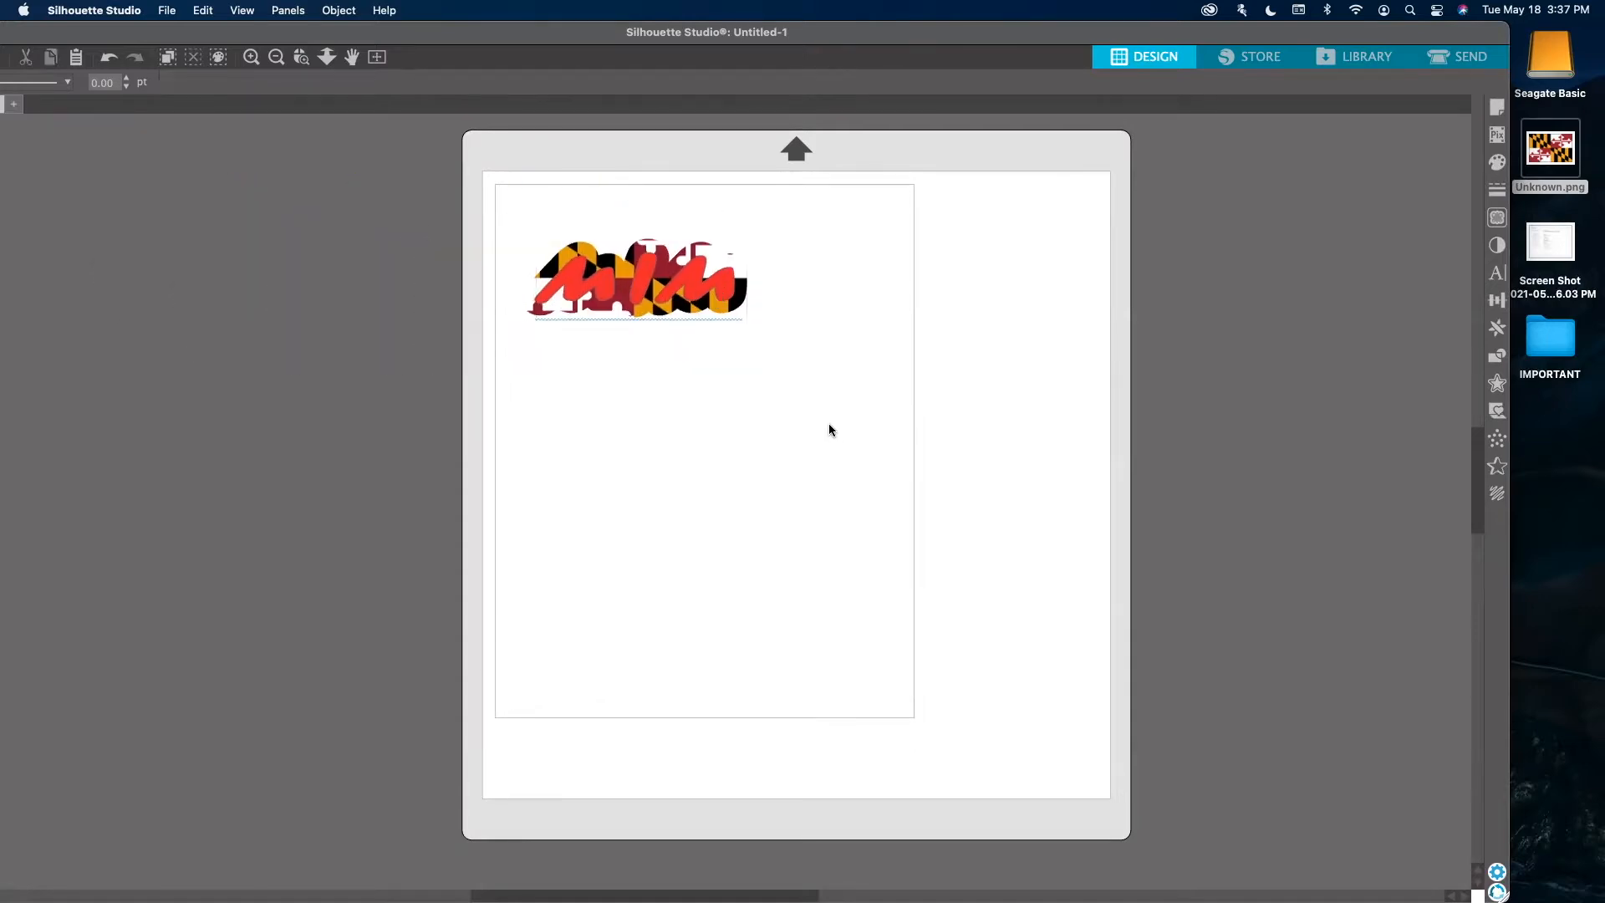
key(super+a)
key(super+x)
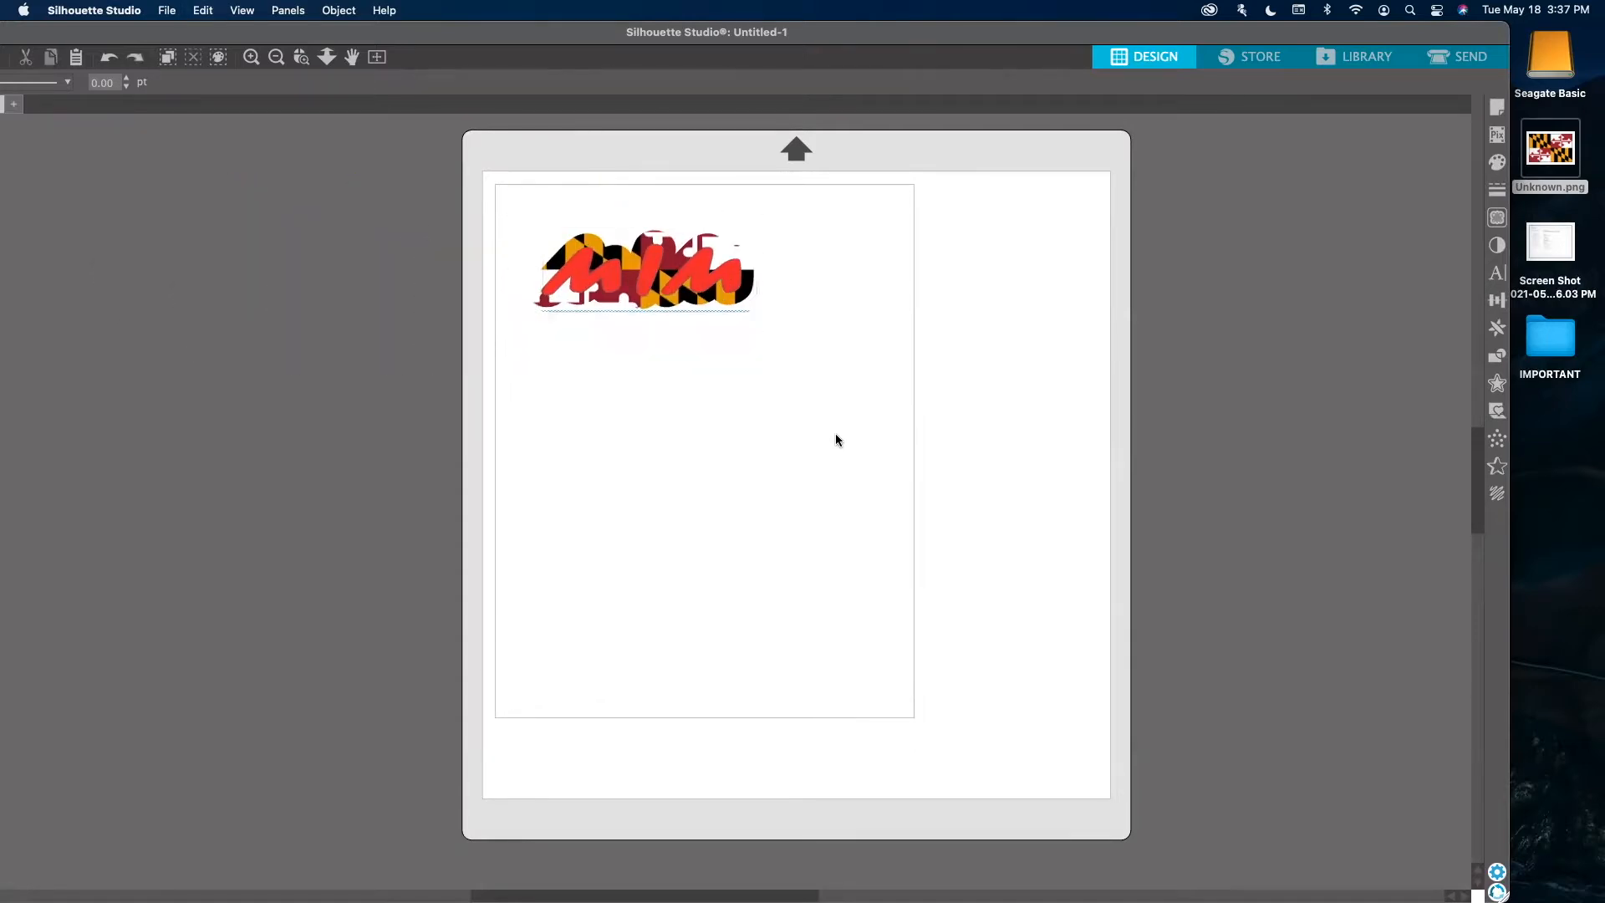
Reapply Unknown.png from the desktop as the pattern fill of the offset shape behind MIM.
click(1337, 435)
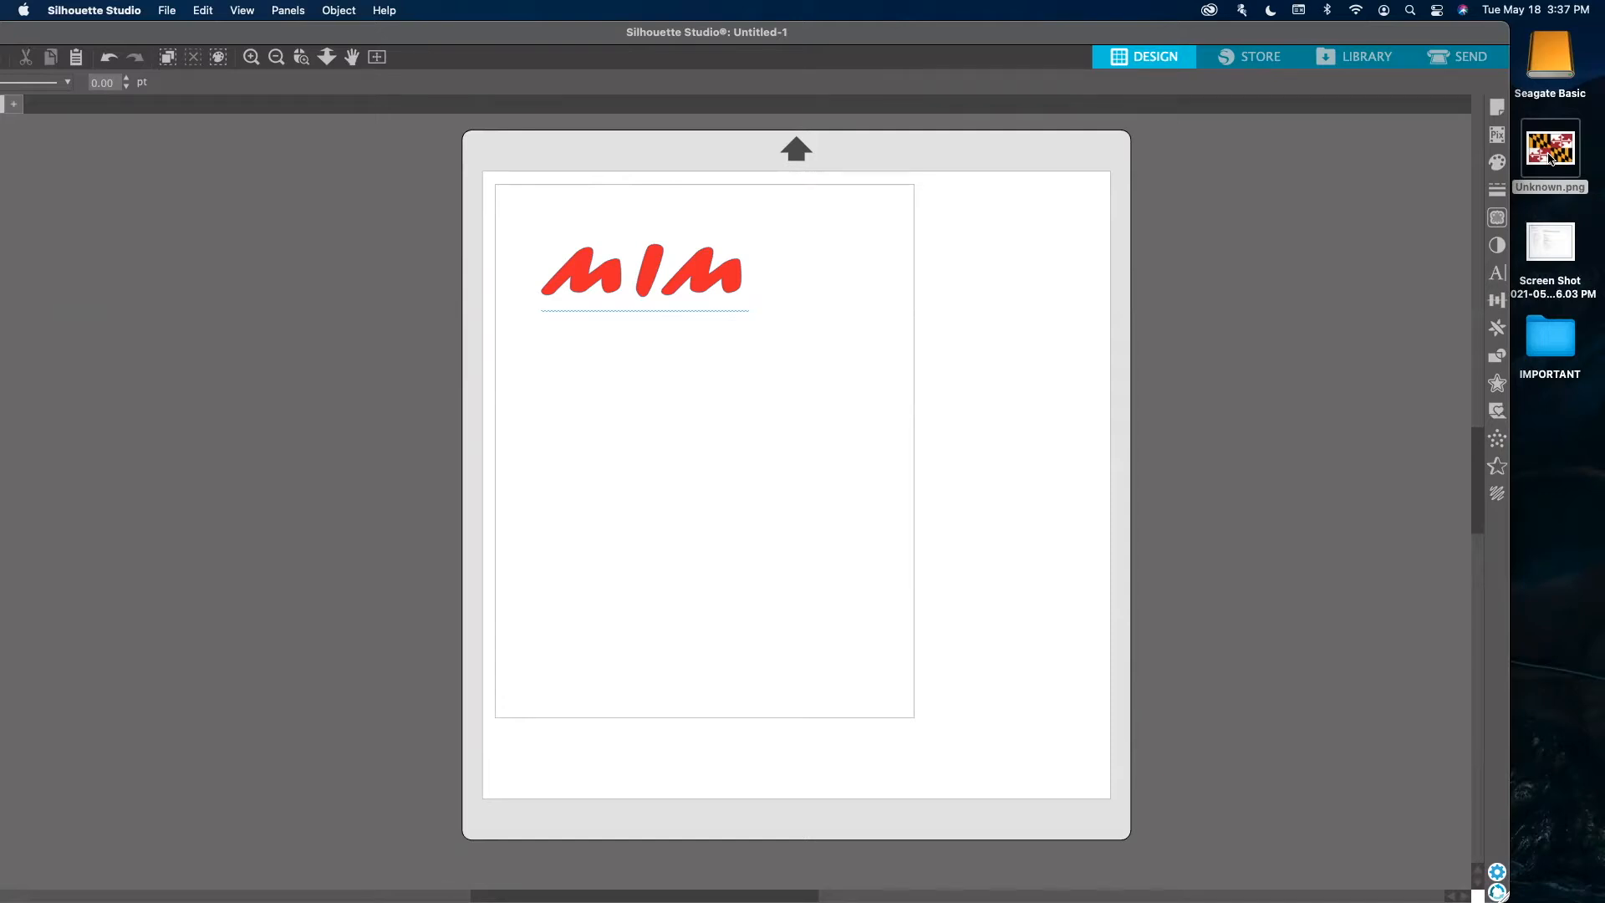
drag(1551, 158, 752, 250)
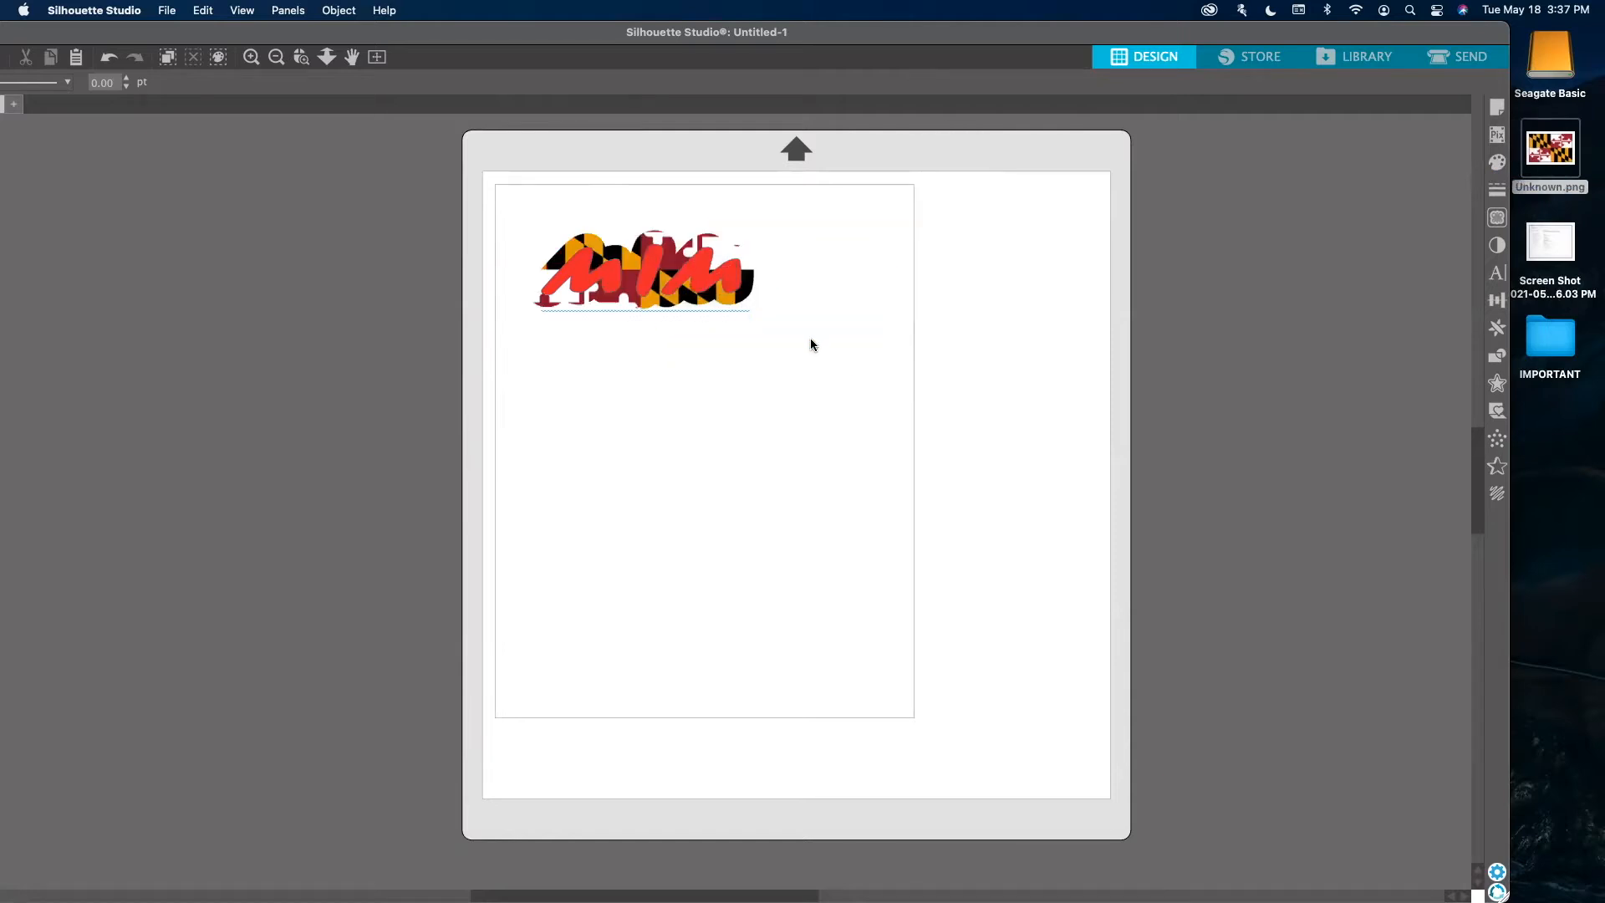
Set the media size in the page setup to Letter (8.500 x 11.000 in).
click(1495, 113)
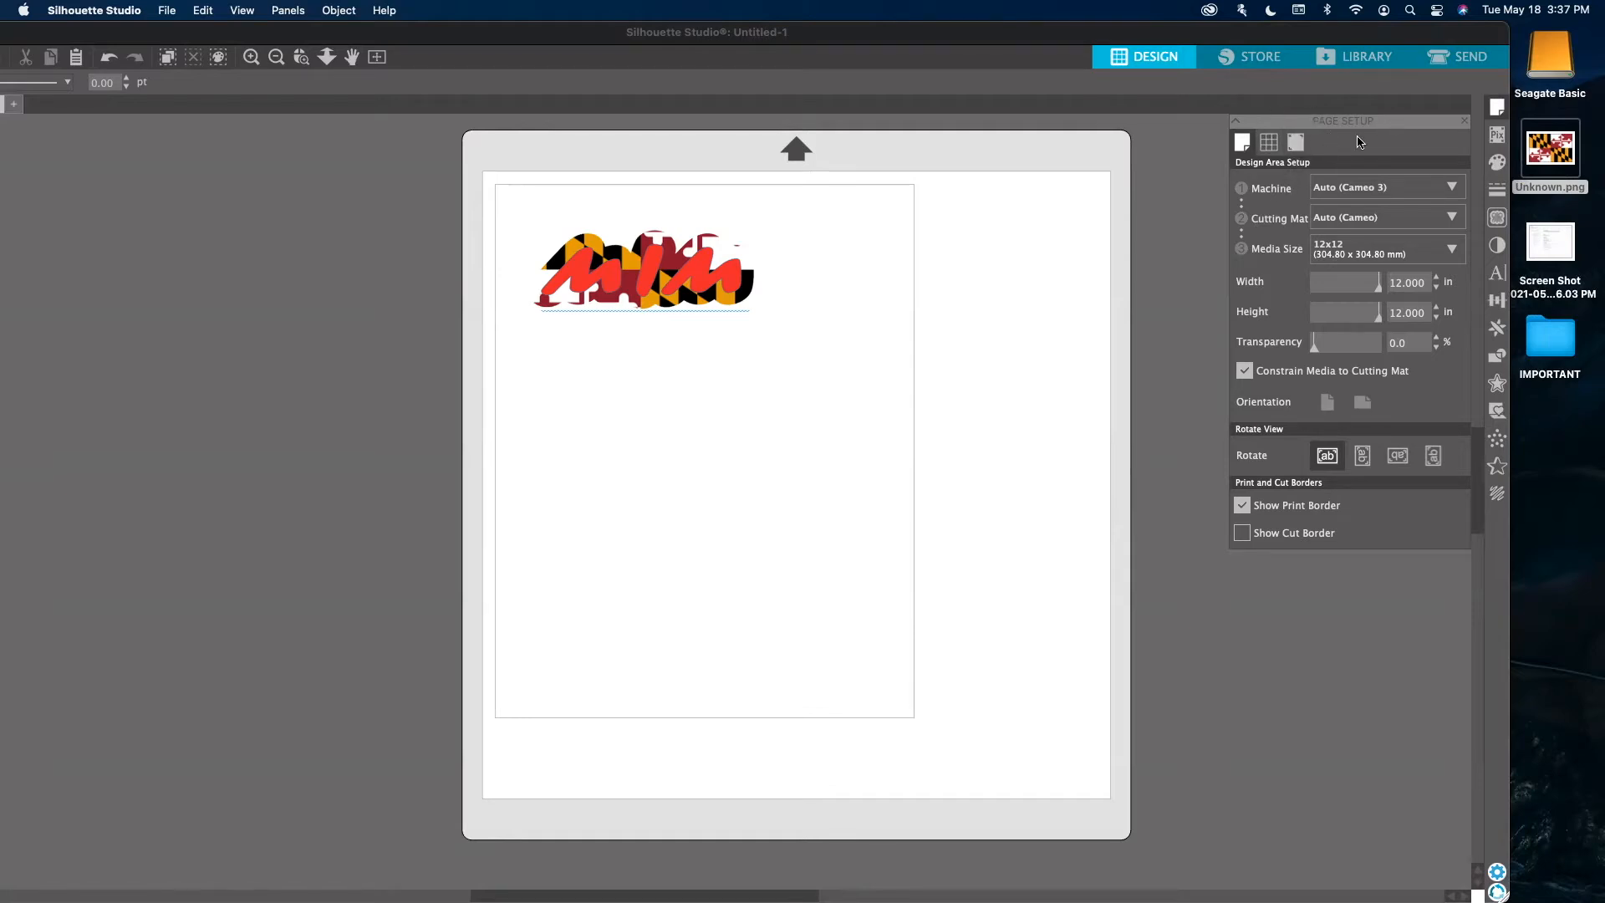
click(1466, 121)
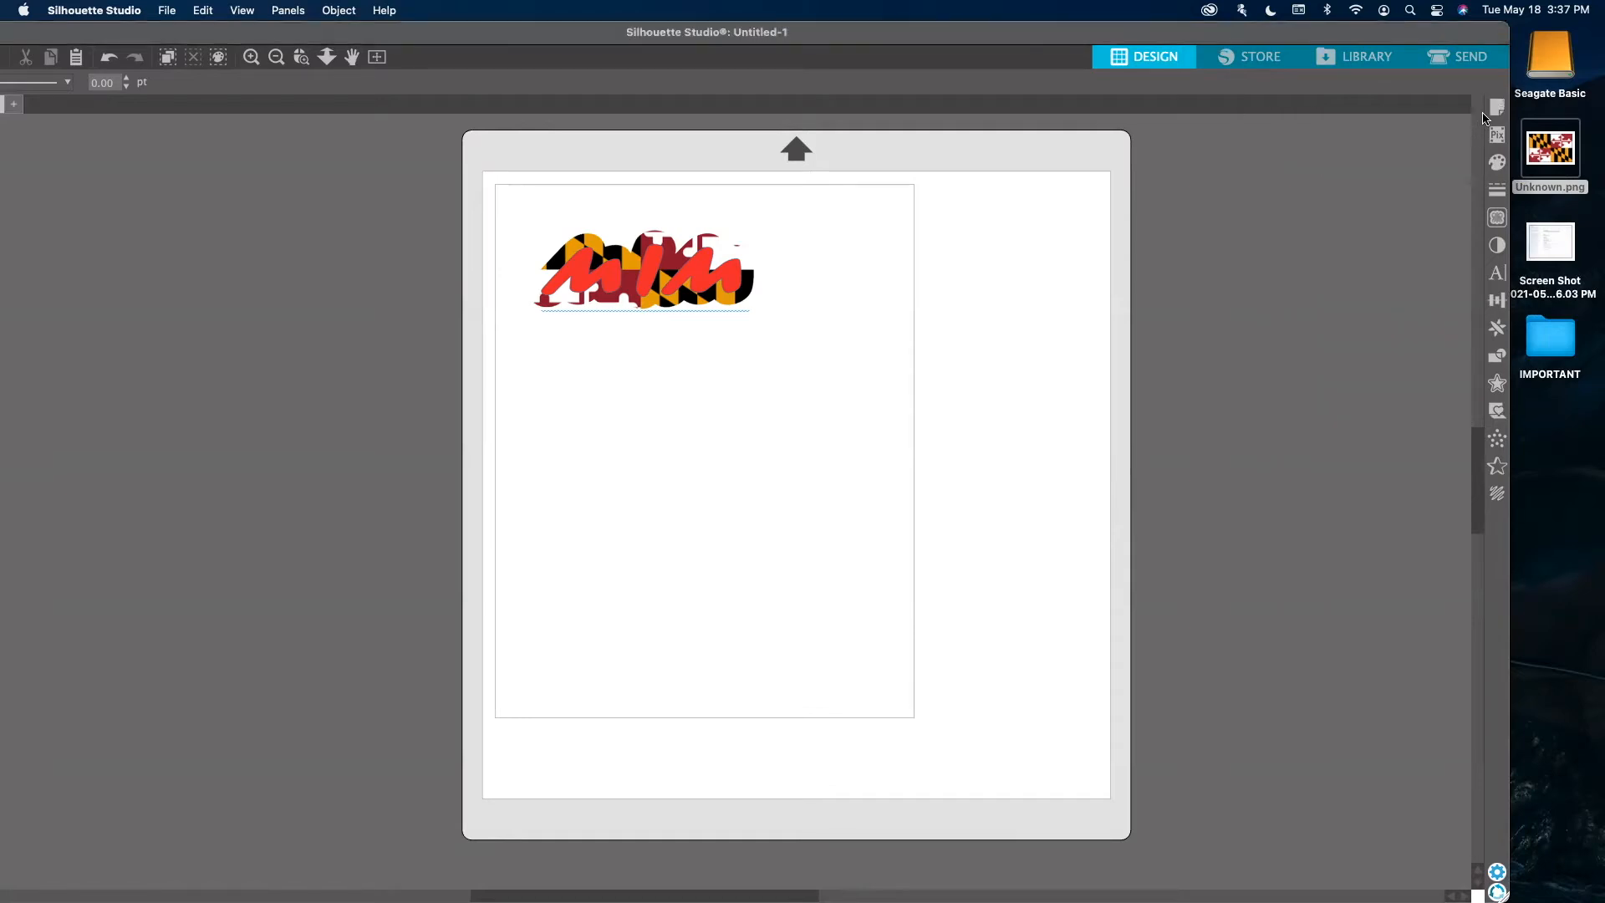
click(1496, 107)
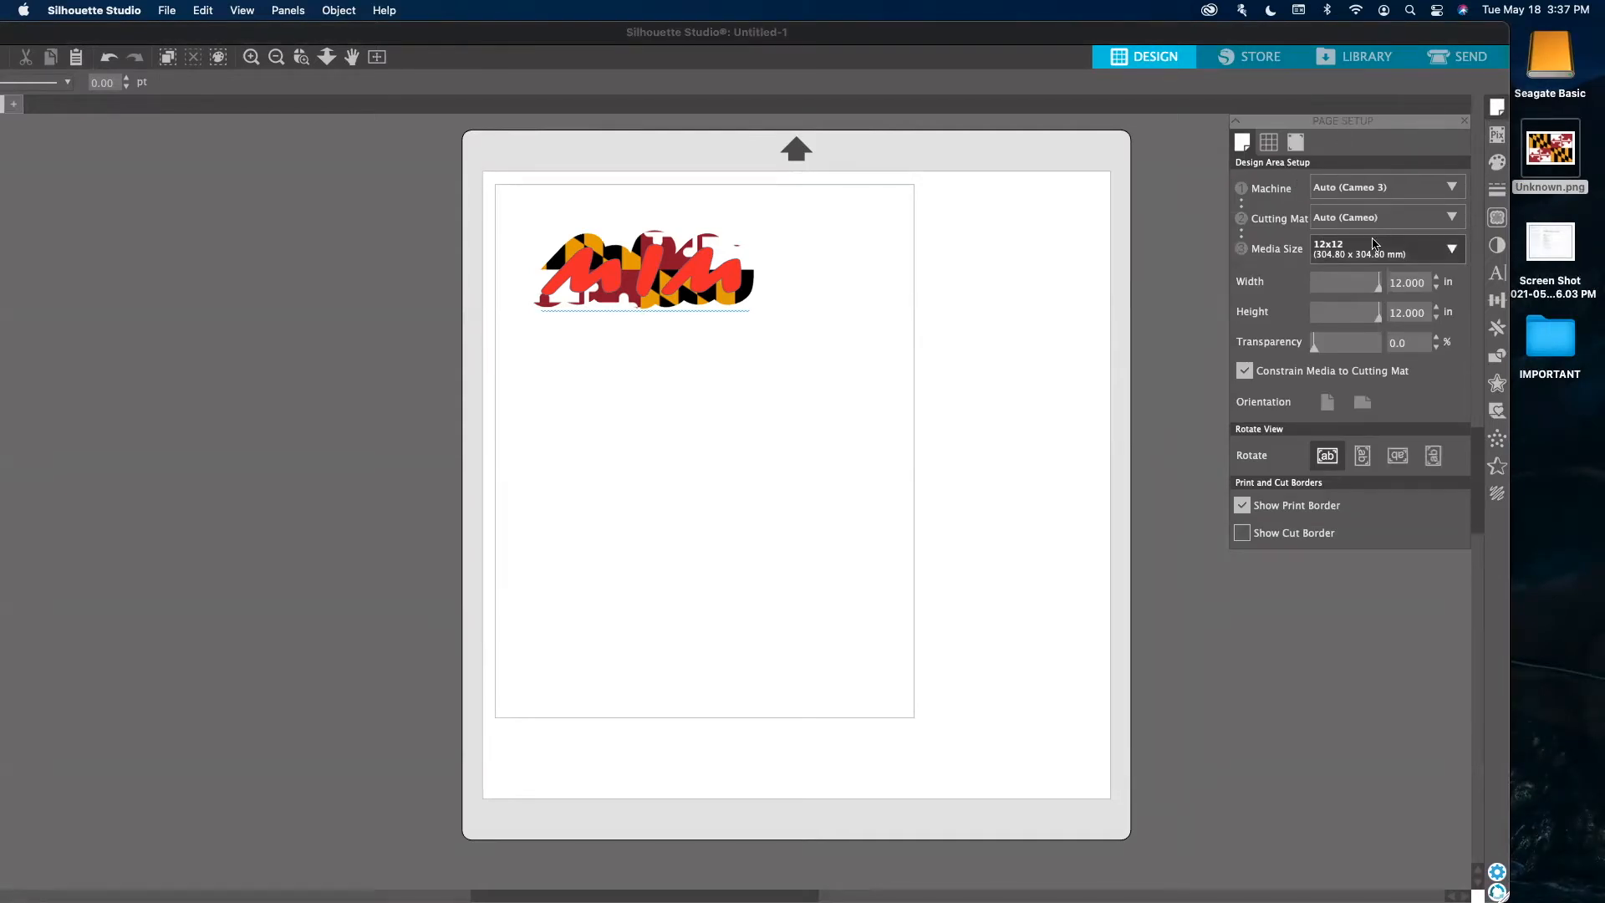
click(1329, 249)
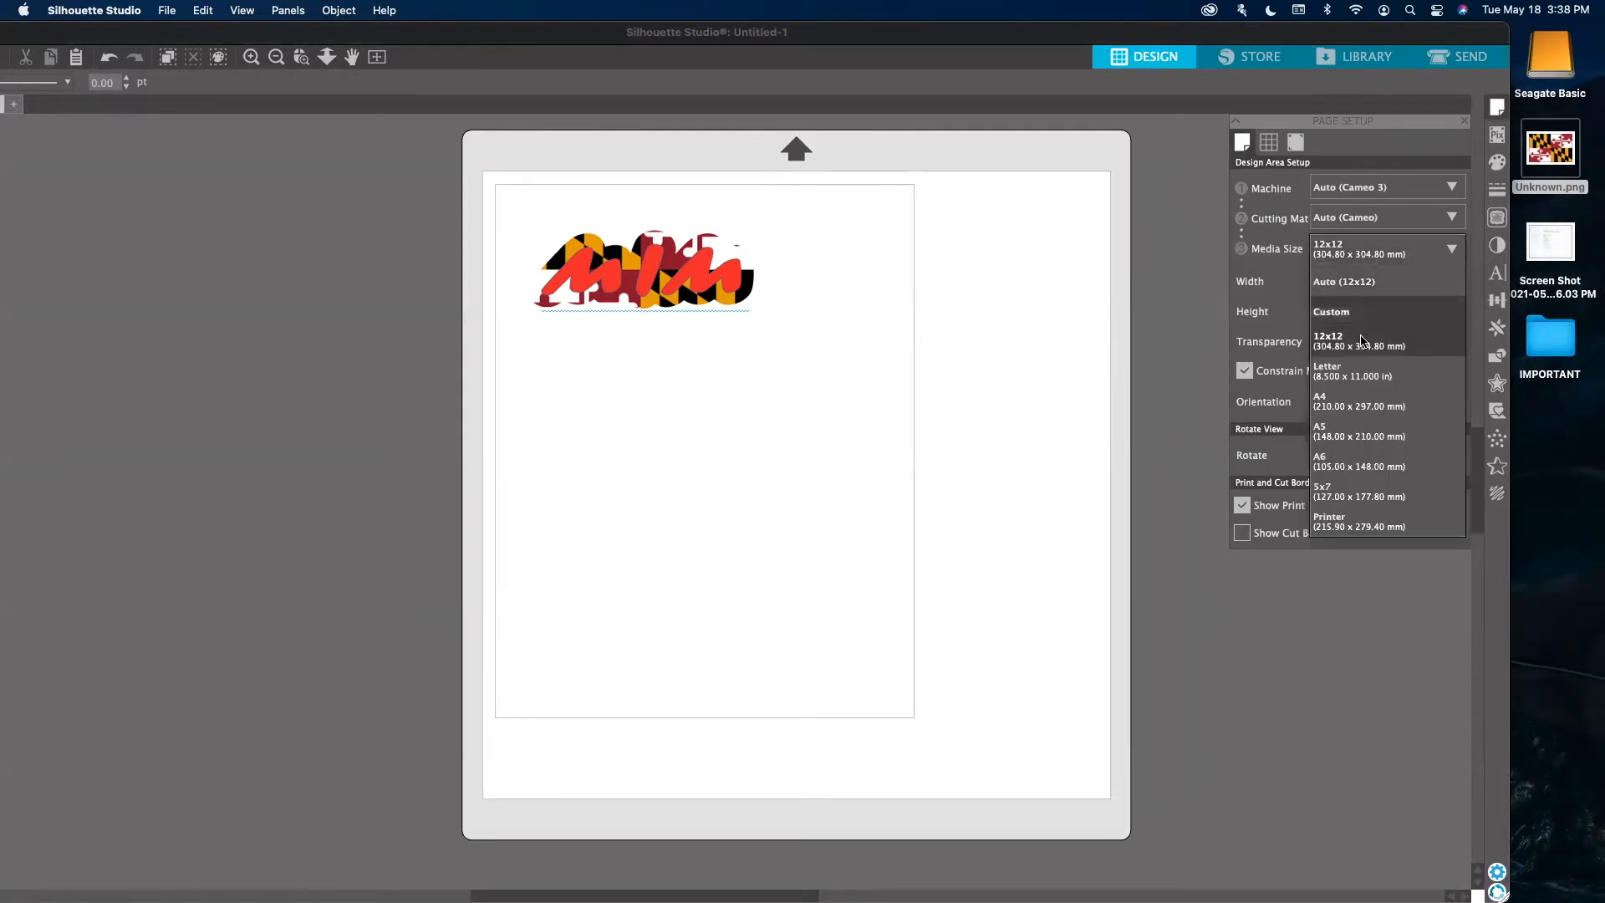
click(1354, 376)
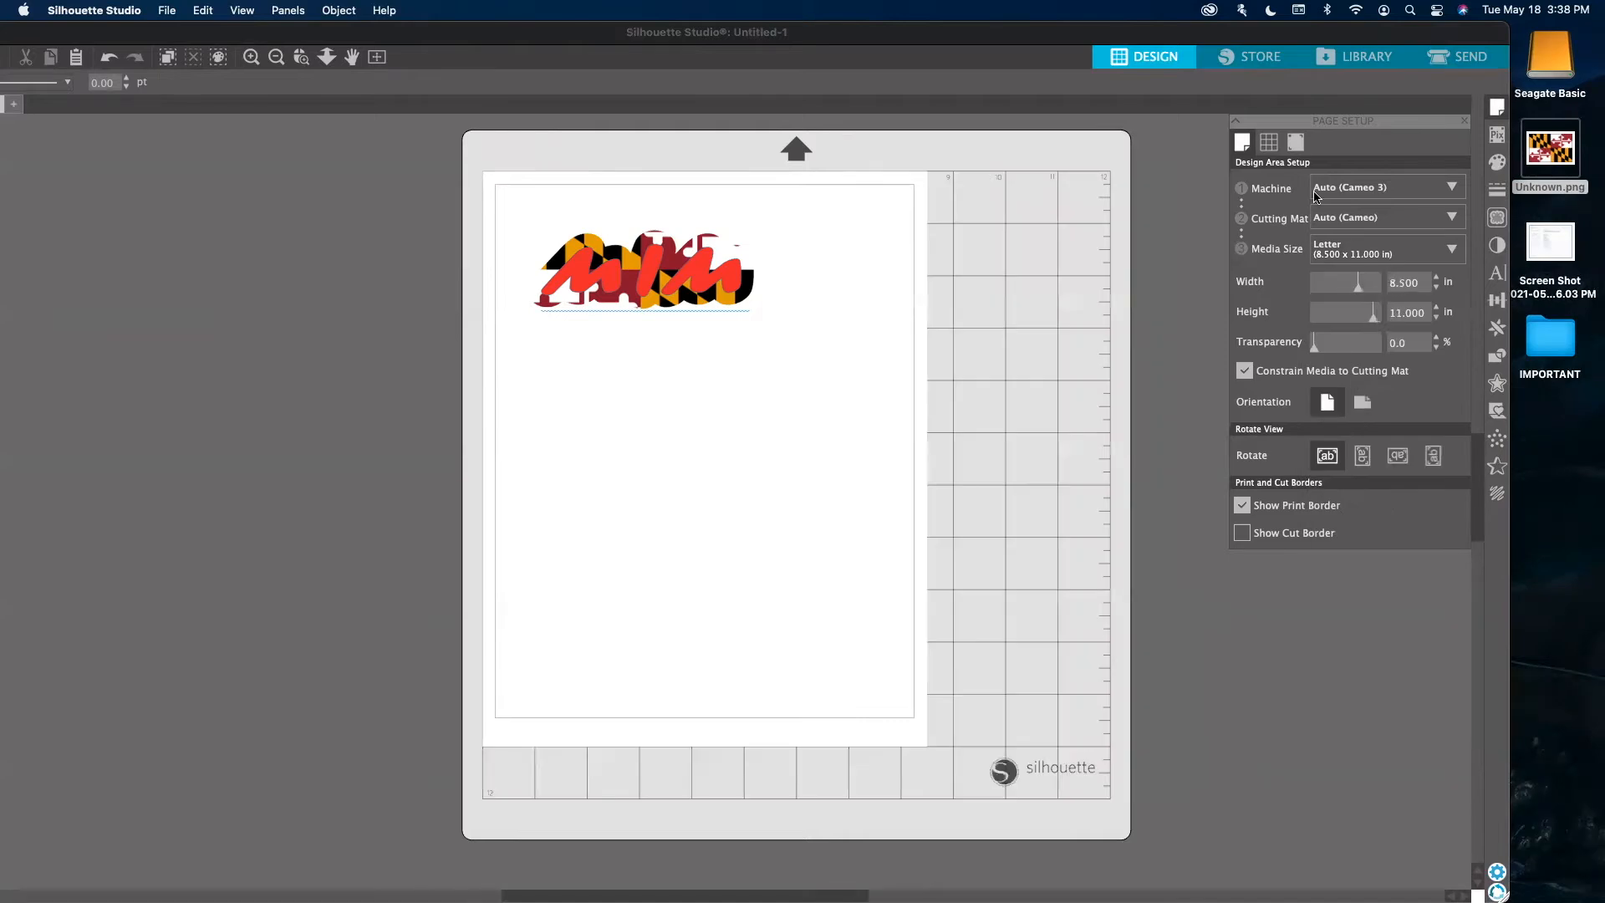
Turn on the registration marks and raise their thickness to 1.00.
click(1296, 144)
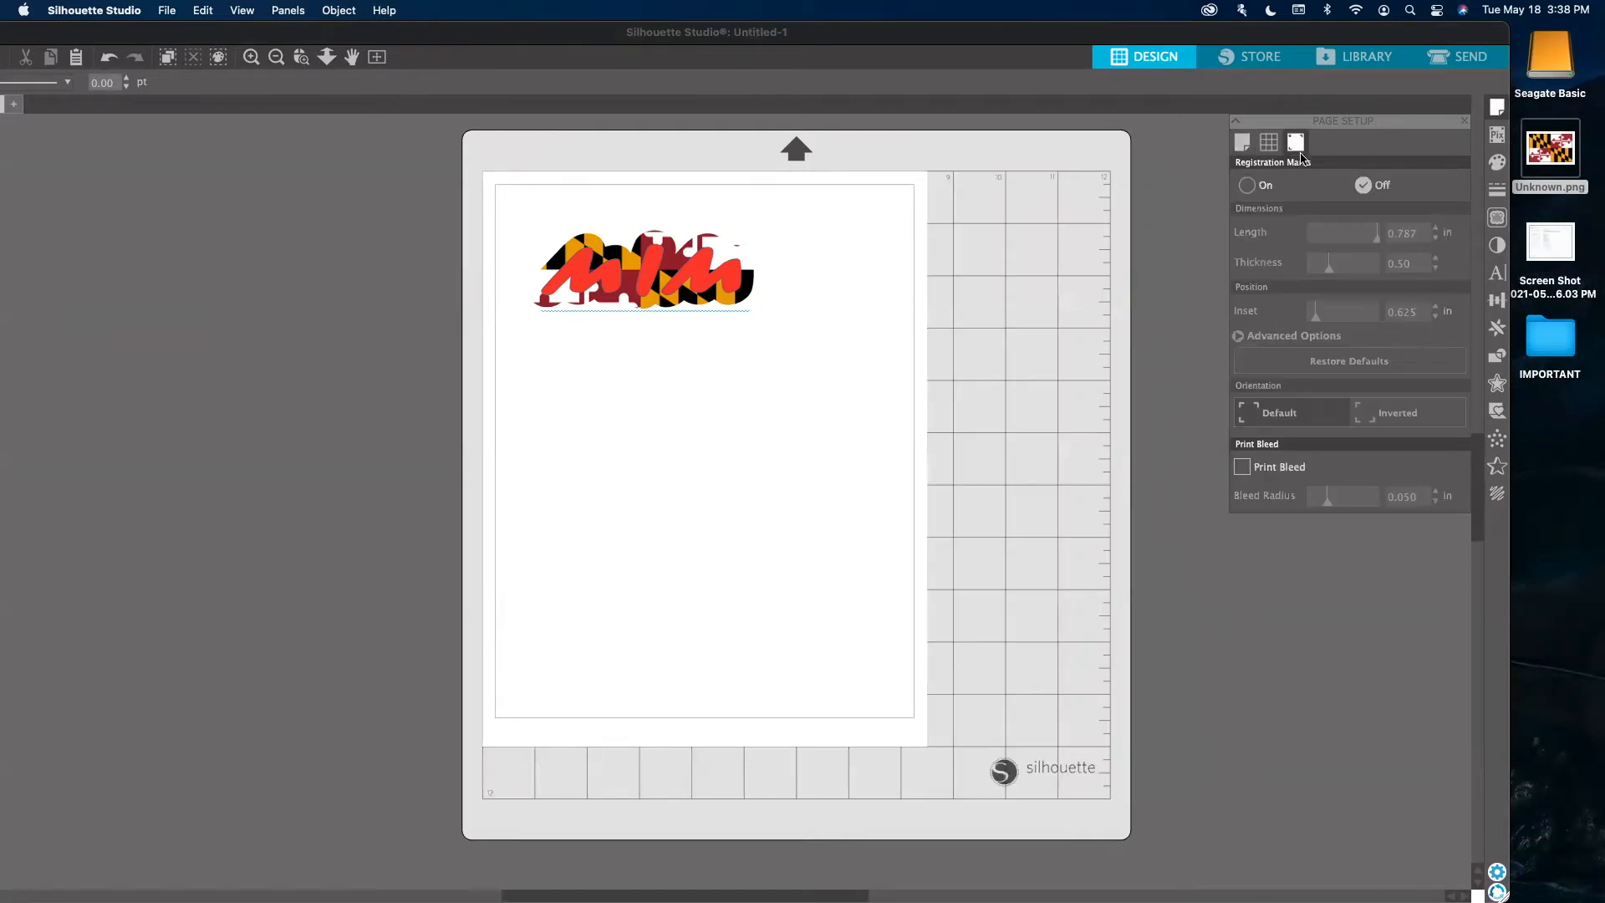
click(1248, 185)
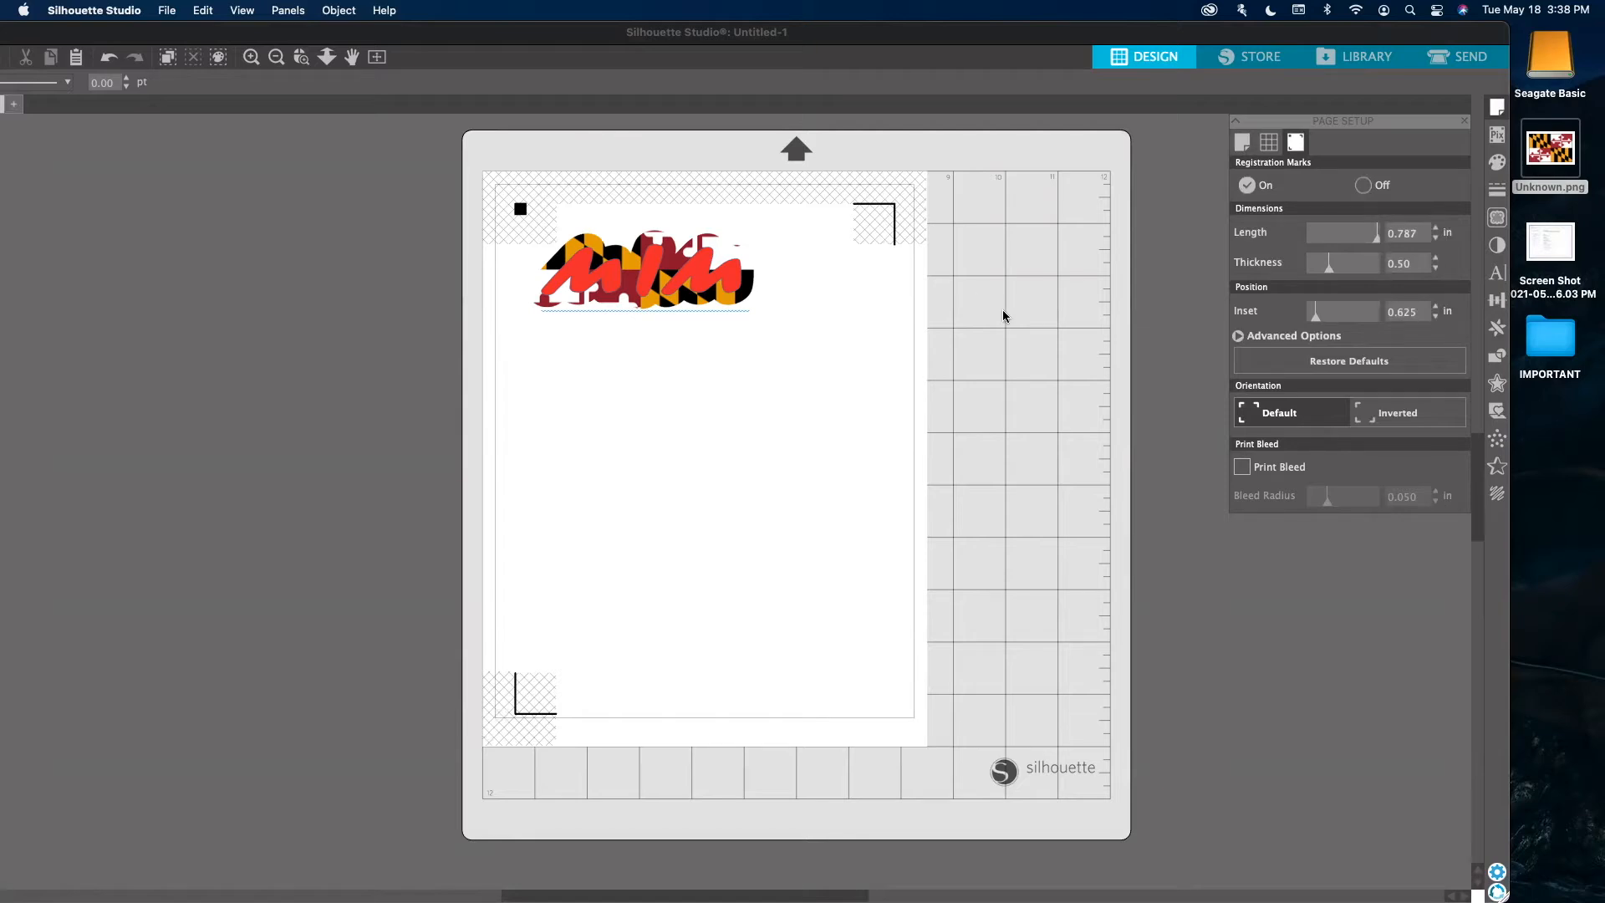
click(1435, 261)
click(1435, 261)
Check the page layout and registration marks in the print preview, and close it without printing.
key(super+p)
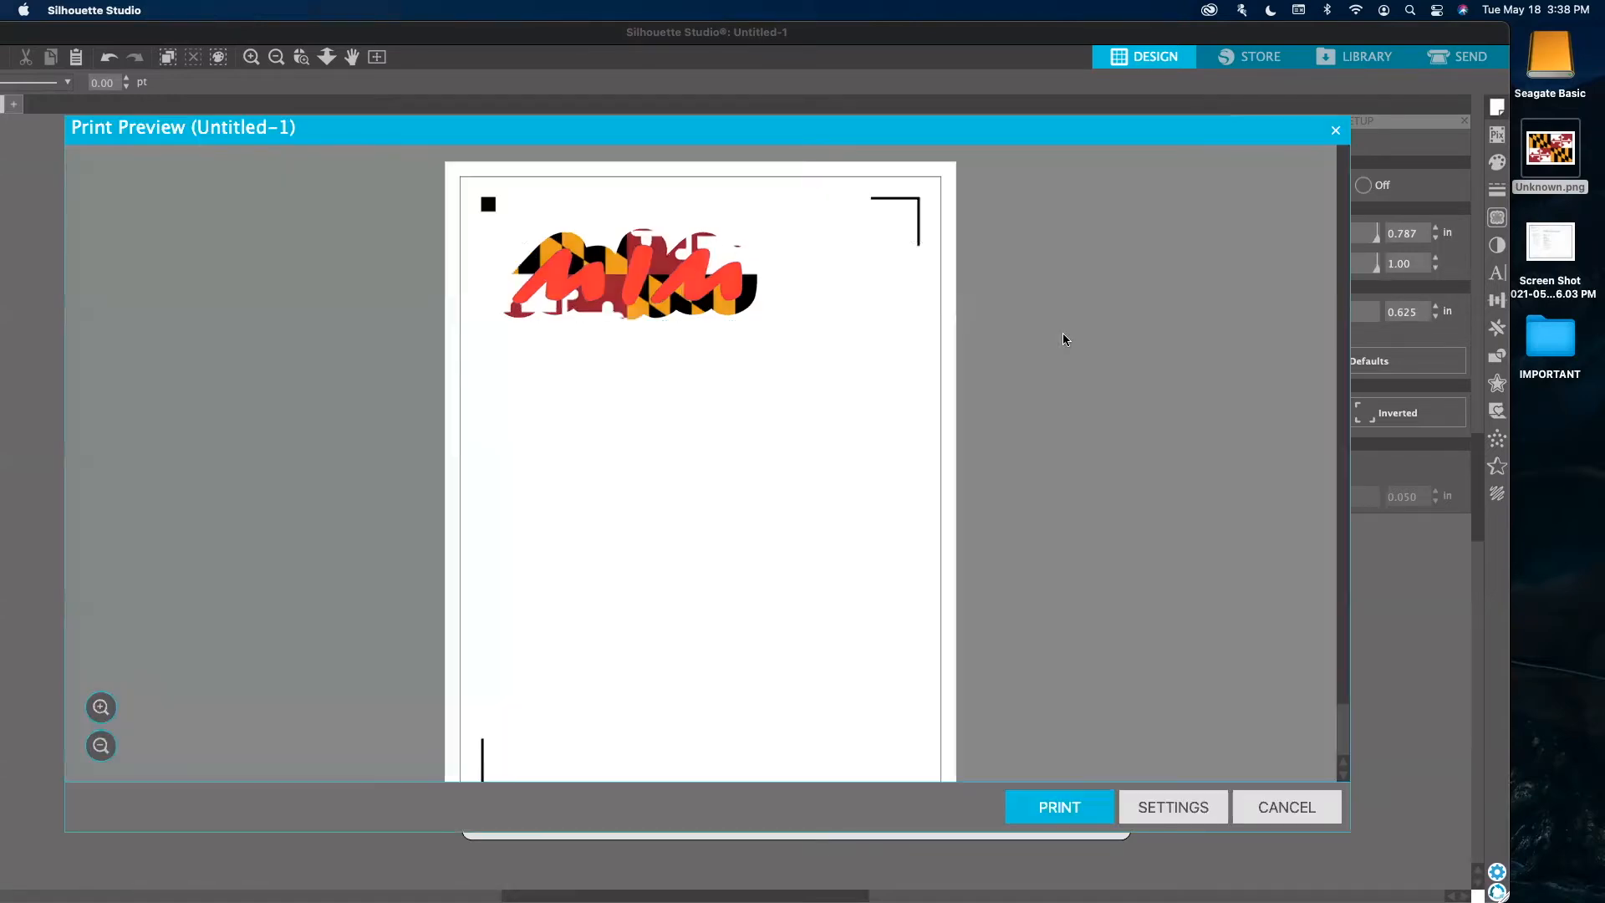
scroll(912, 377, down, 2)
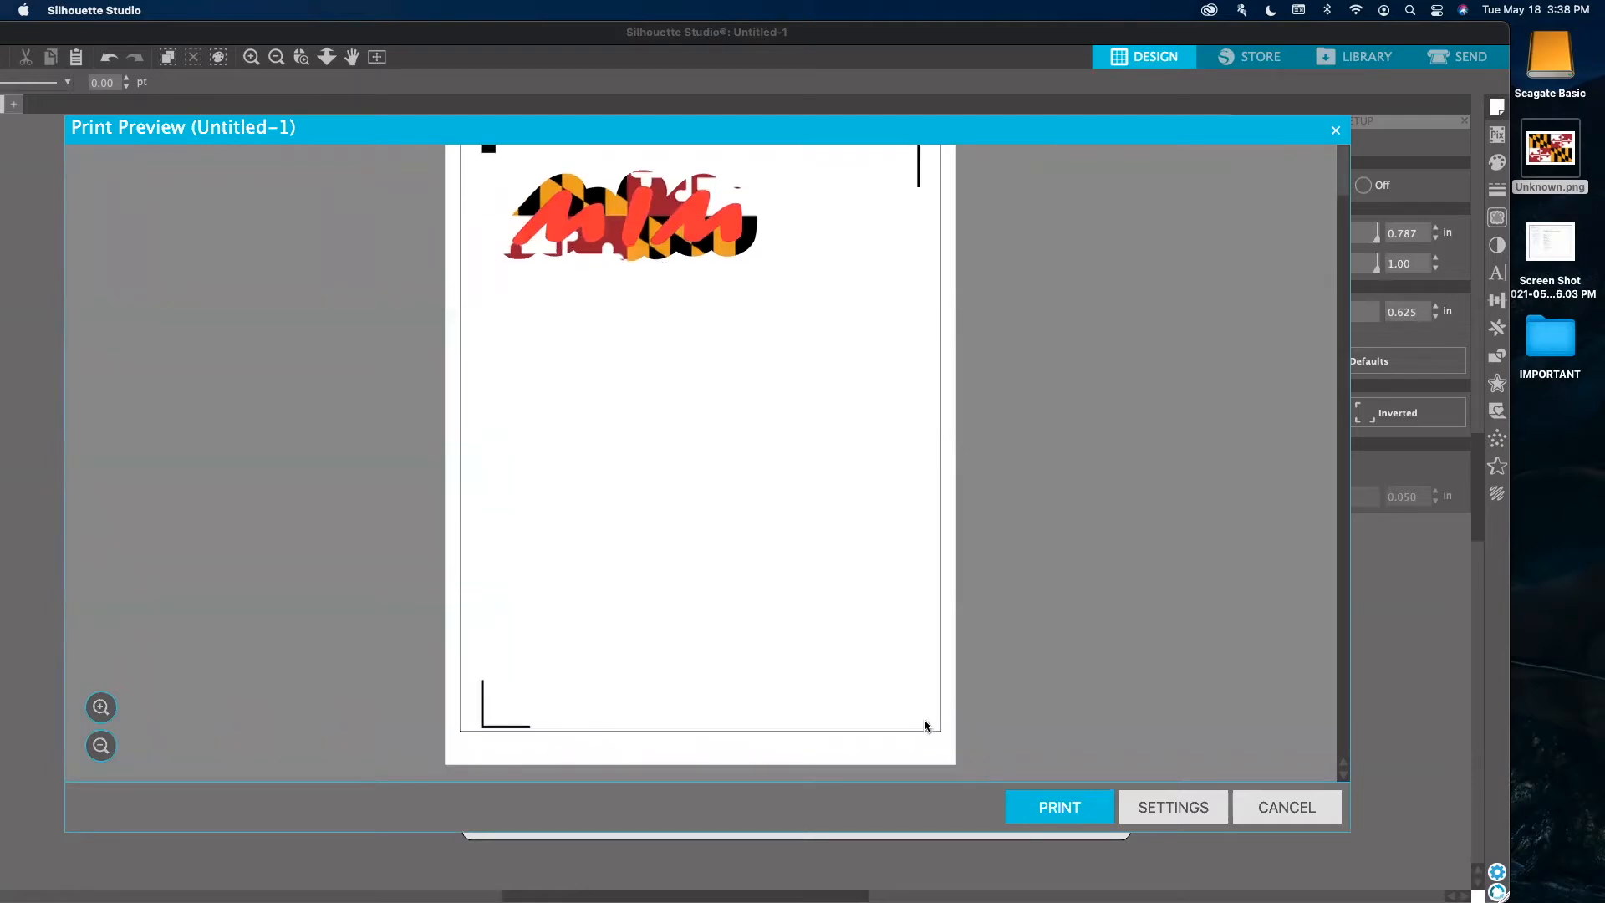
click(1257, 823)
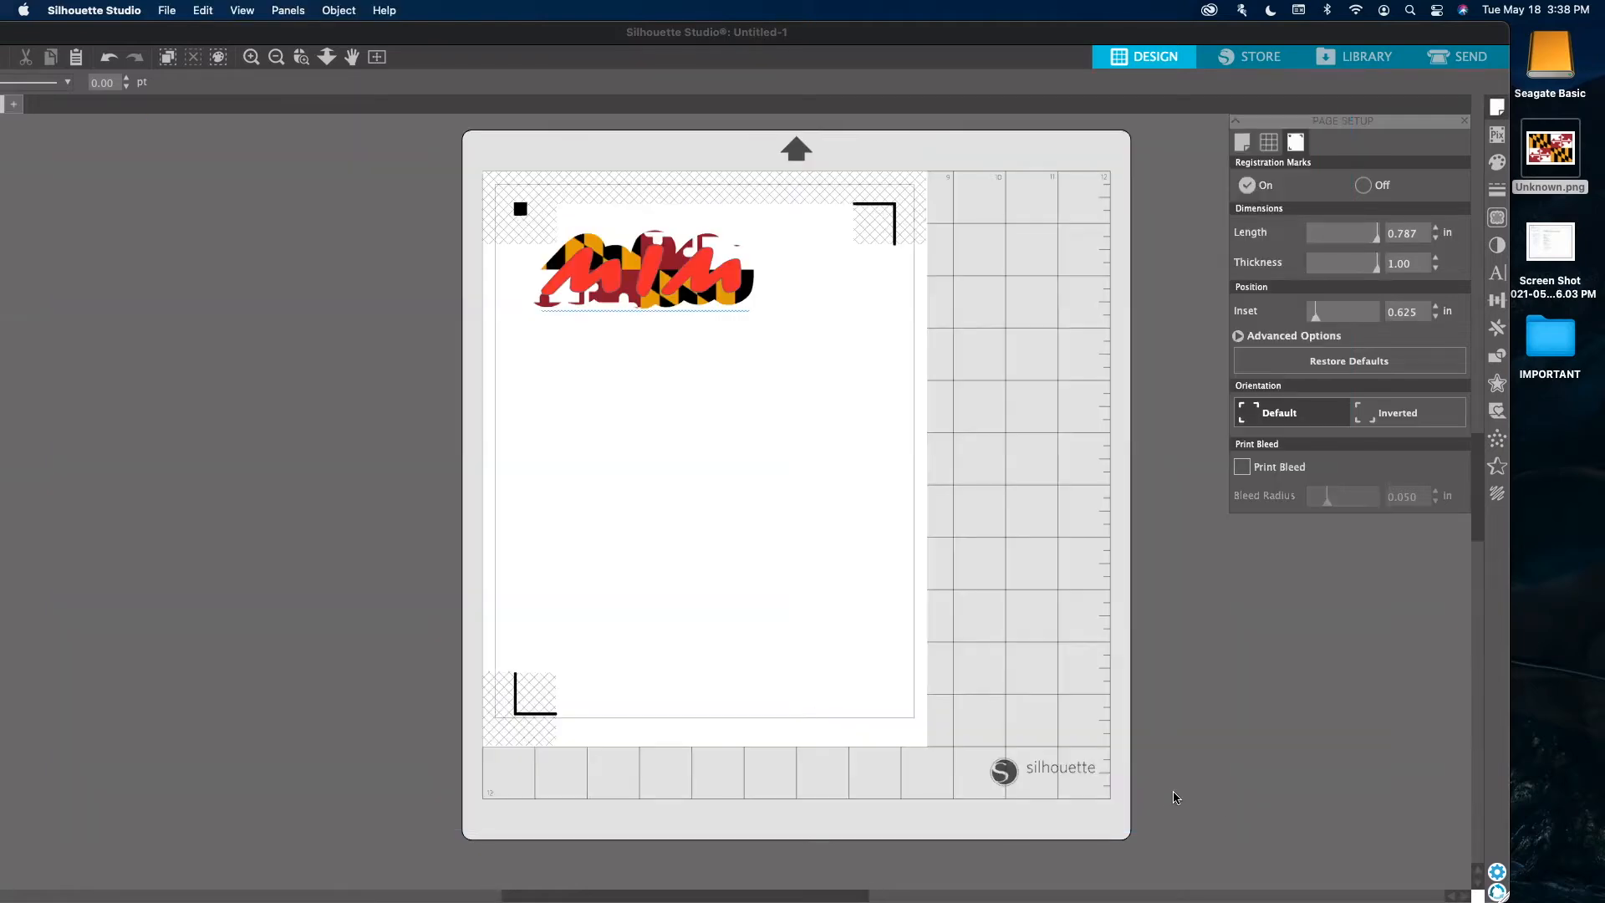
Toggle the print border off and on to compare the page, and return to the registration mark settings.
click(1242, 142)
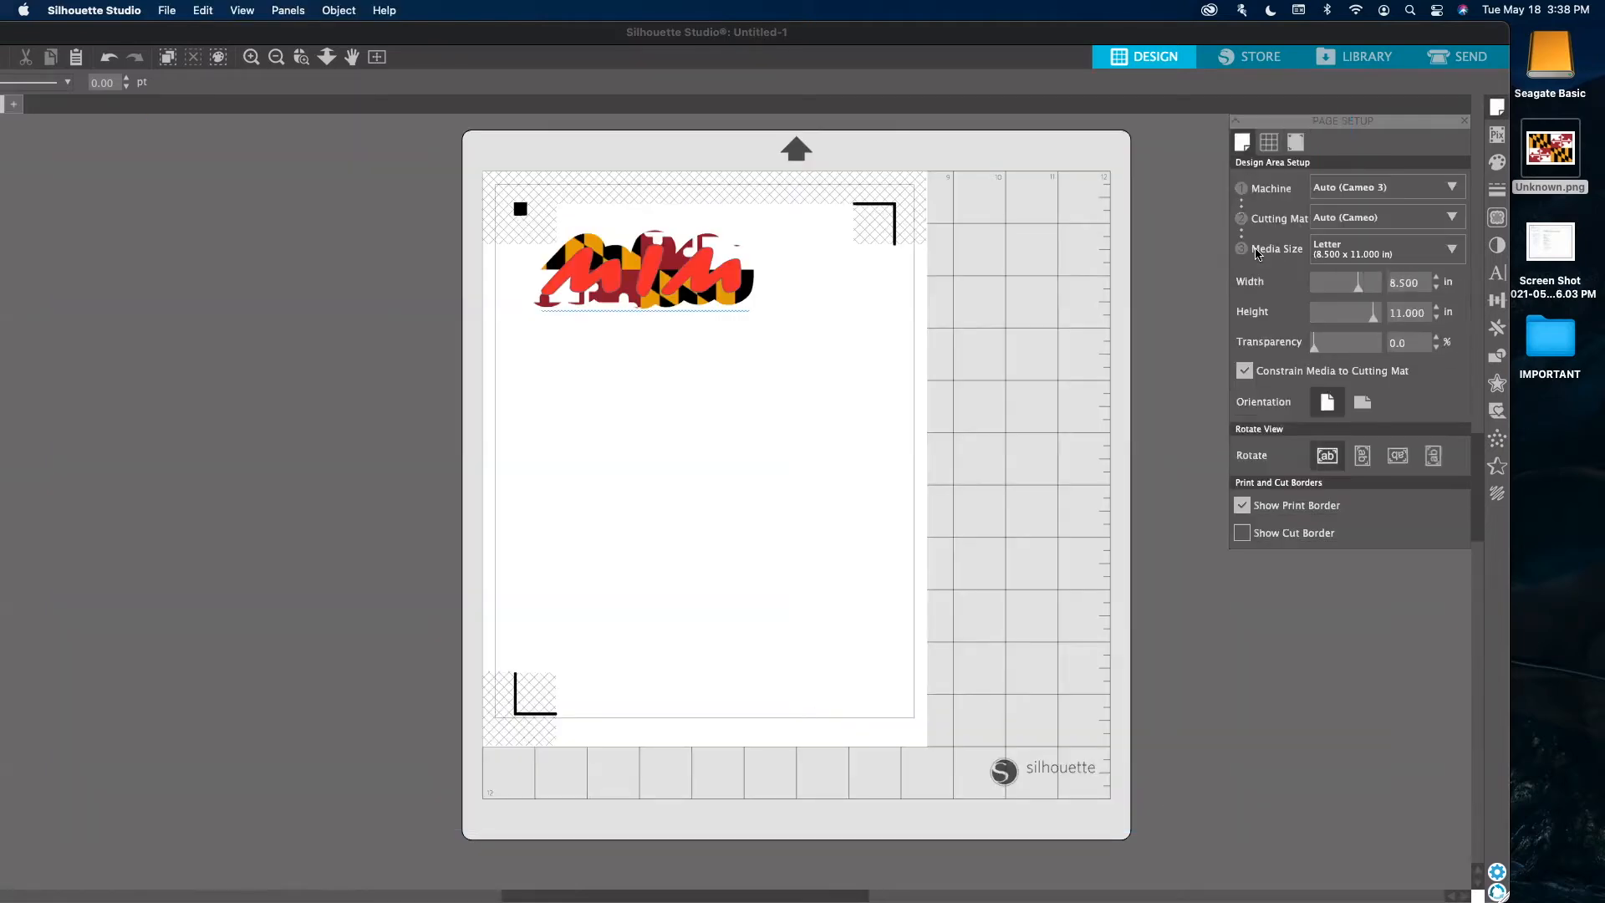
click(1243, 507)
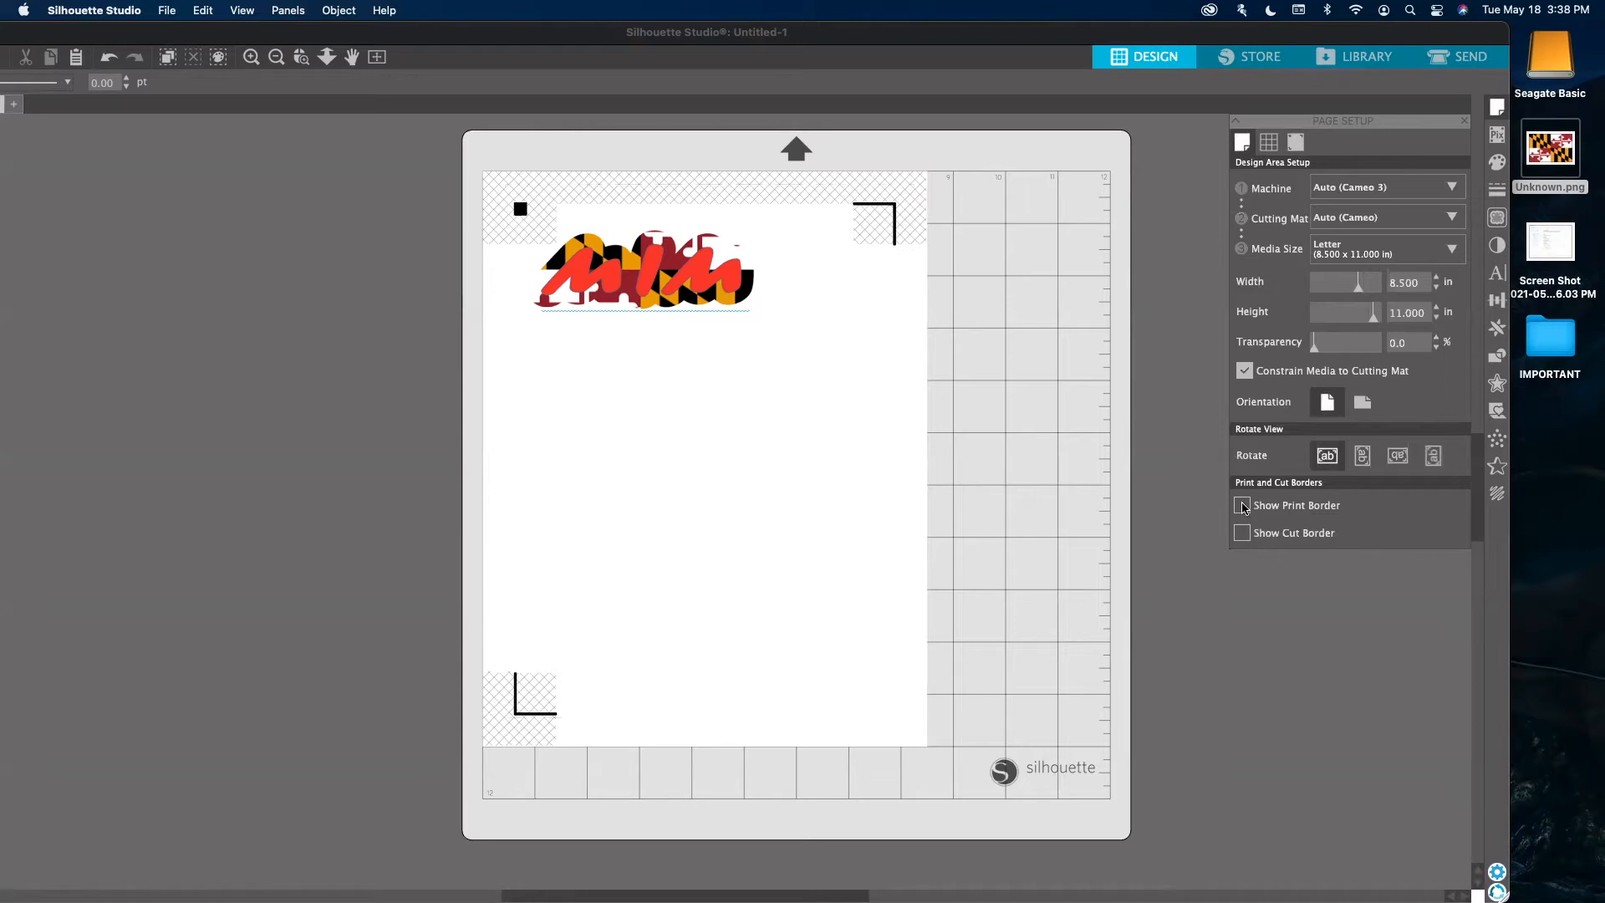
click(1242, 507)
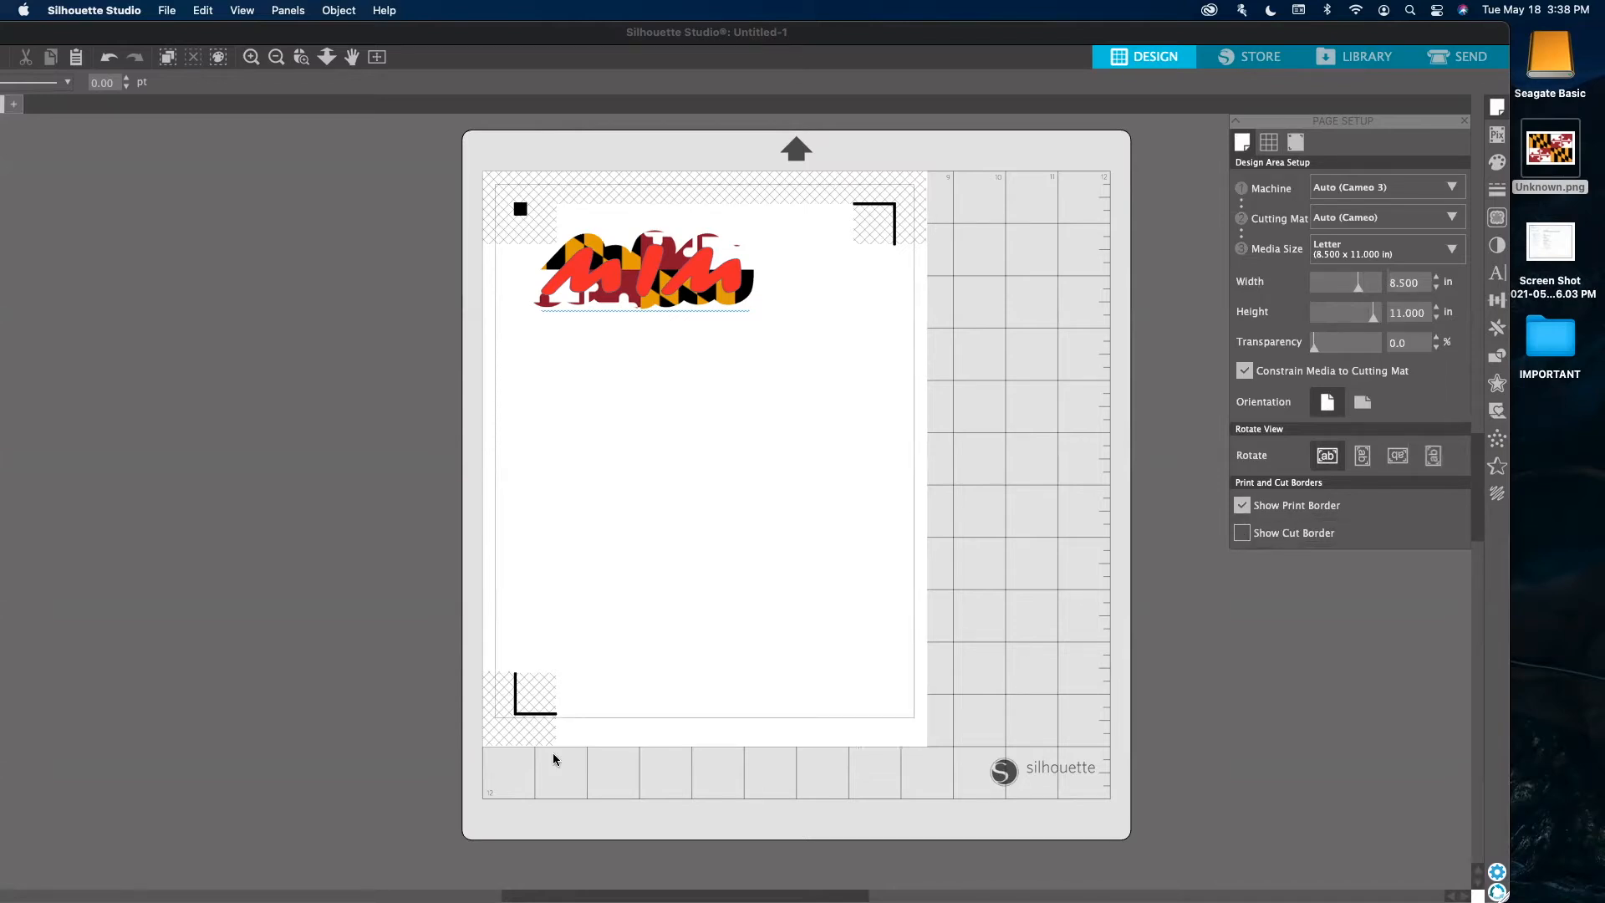
click(1243, 505)
click(1243, 506)
click(1294, 142)
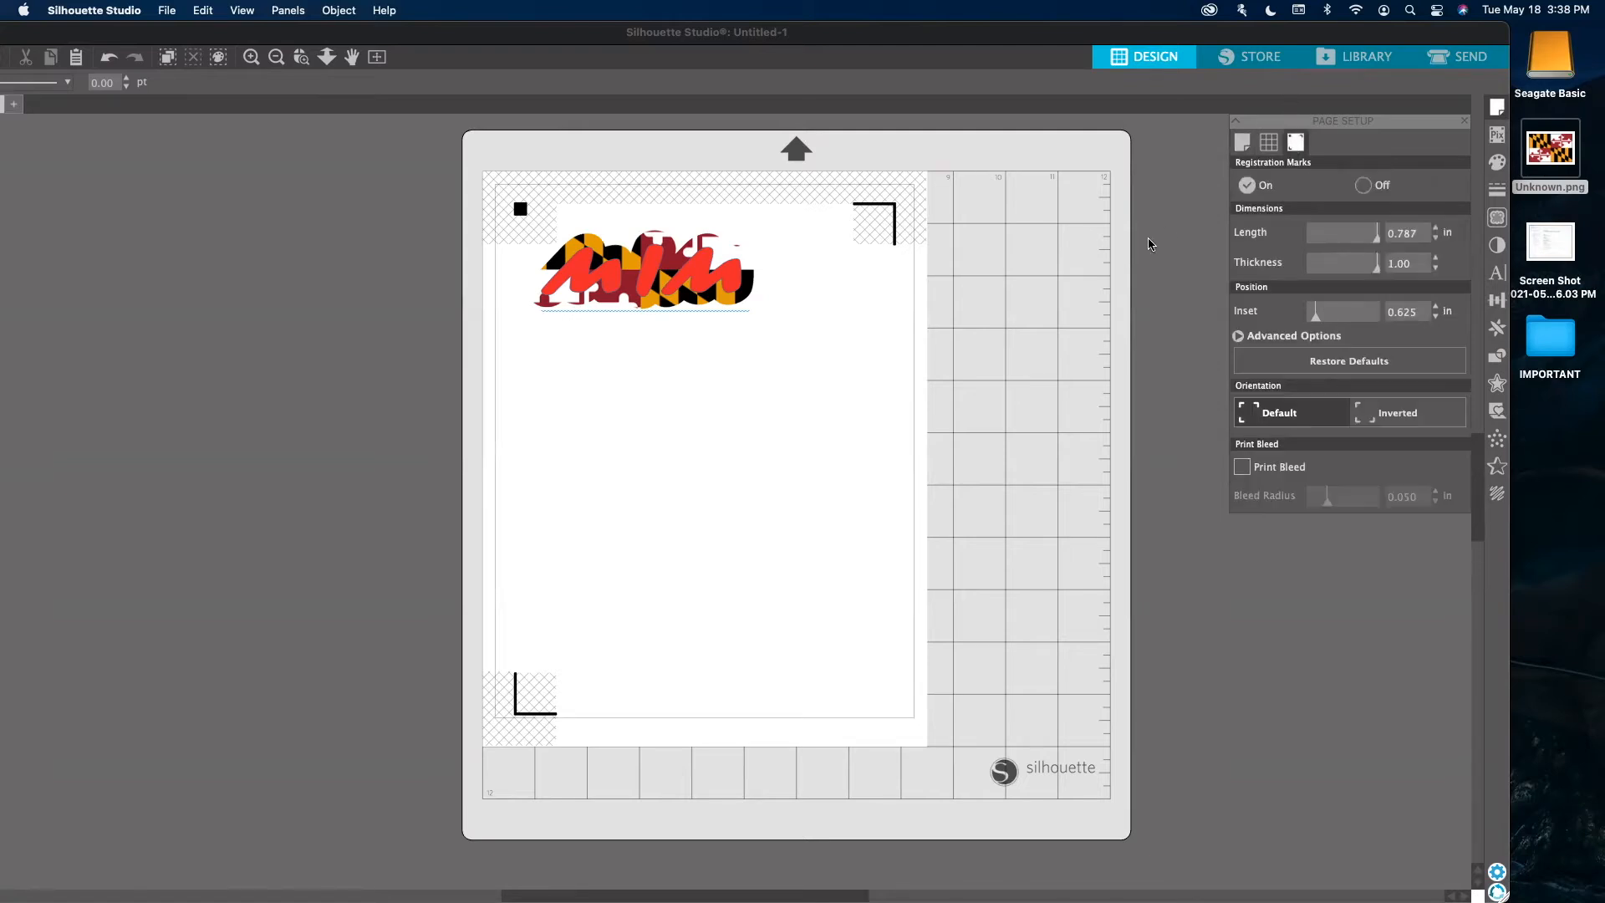
Preview the page and print one copy on the HP ENVY Photo 7800 series.
click(949, 301)
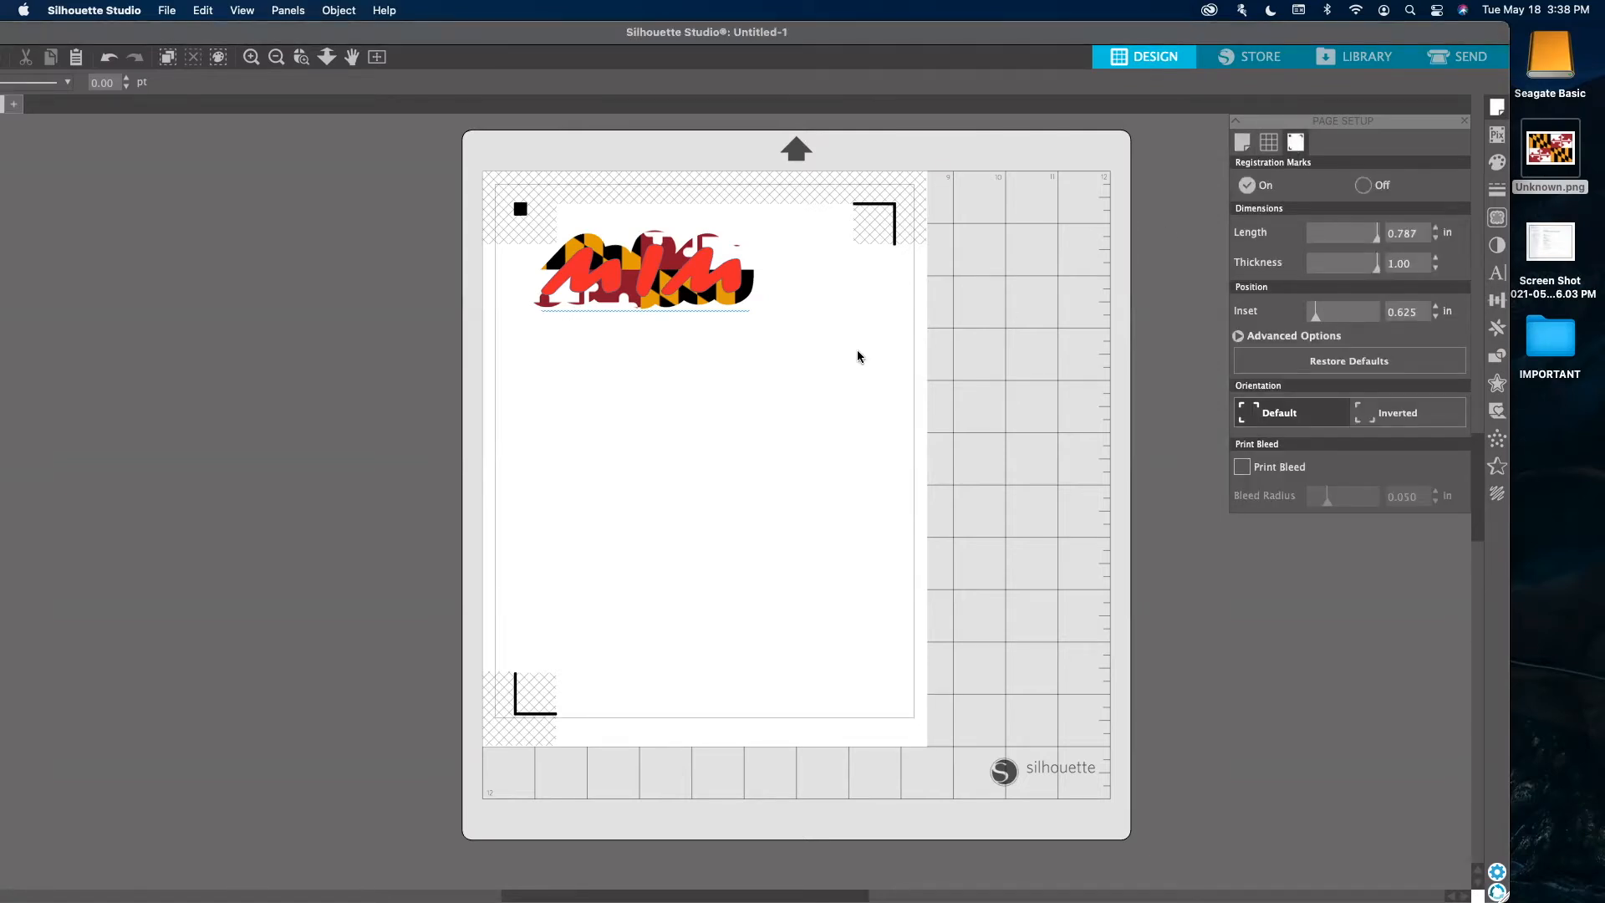
drag(953, 41, 1113, 48)
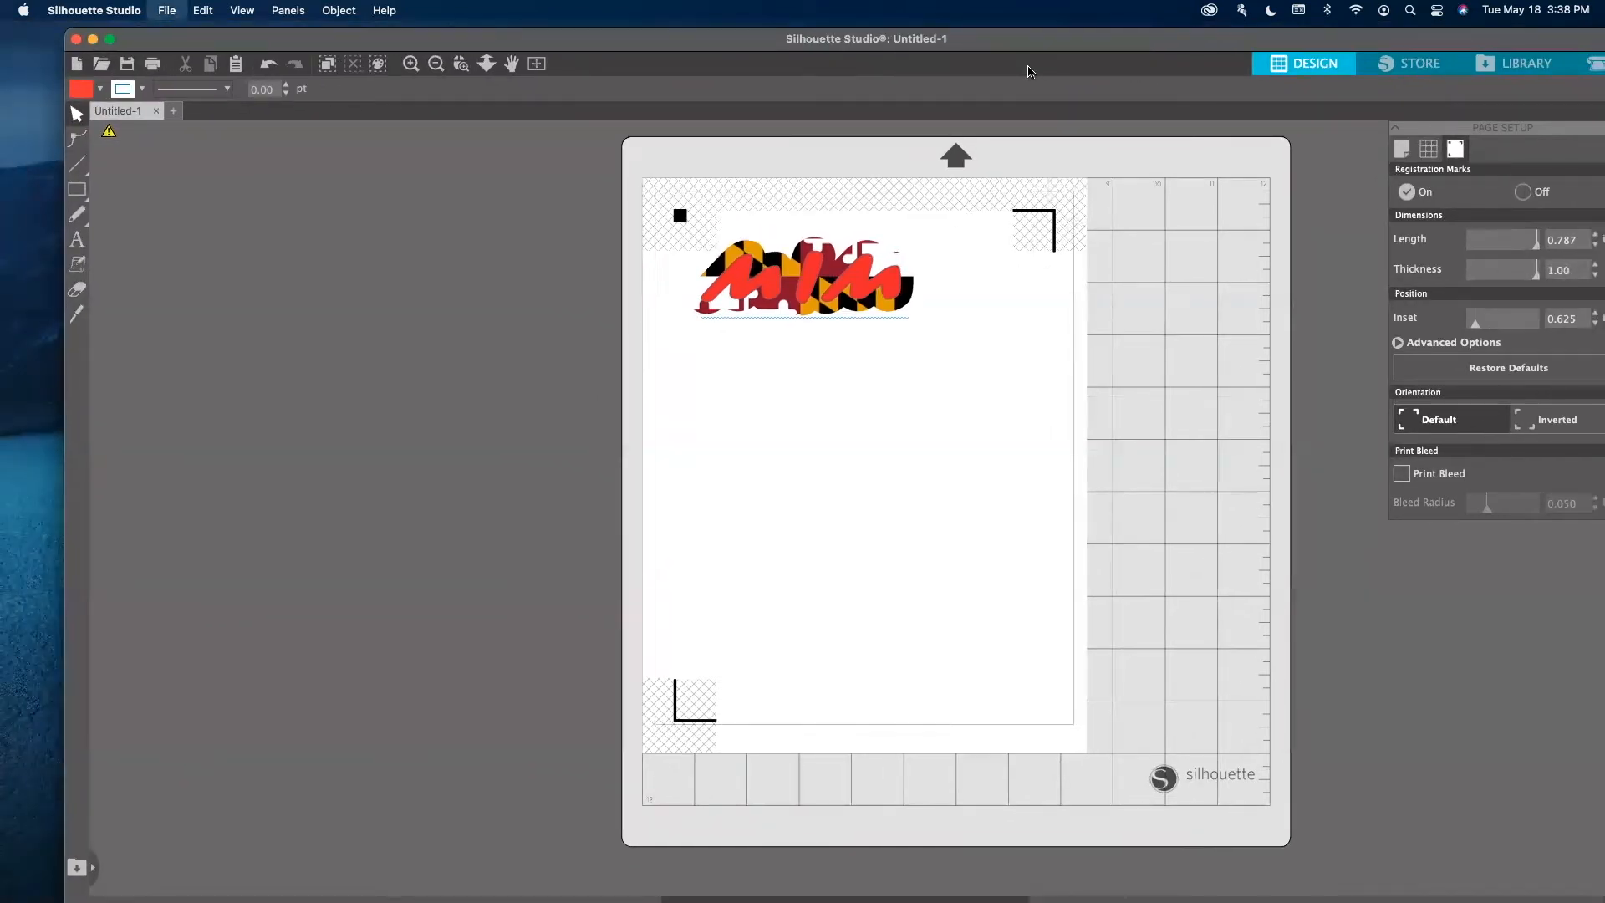
key(super+p)
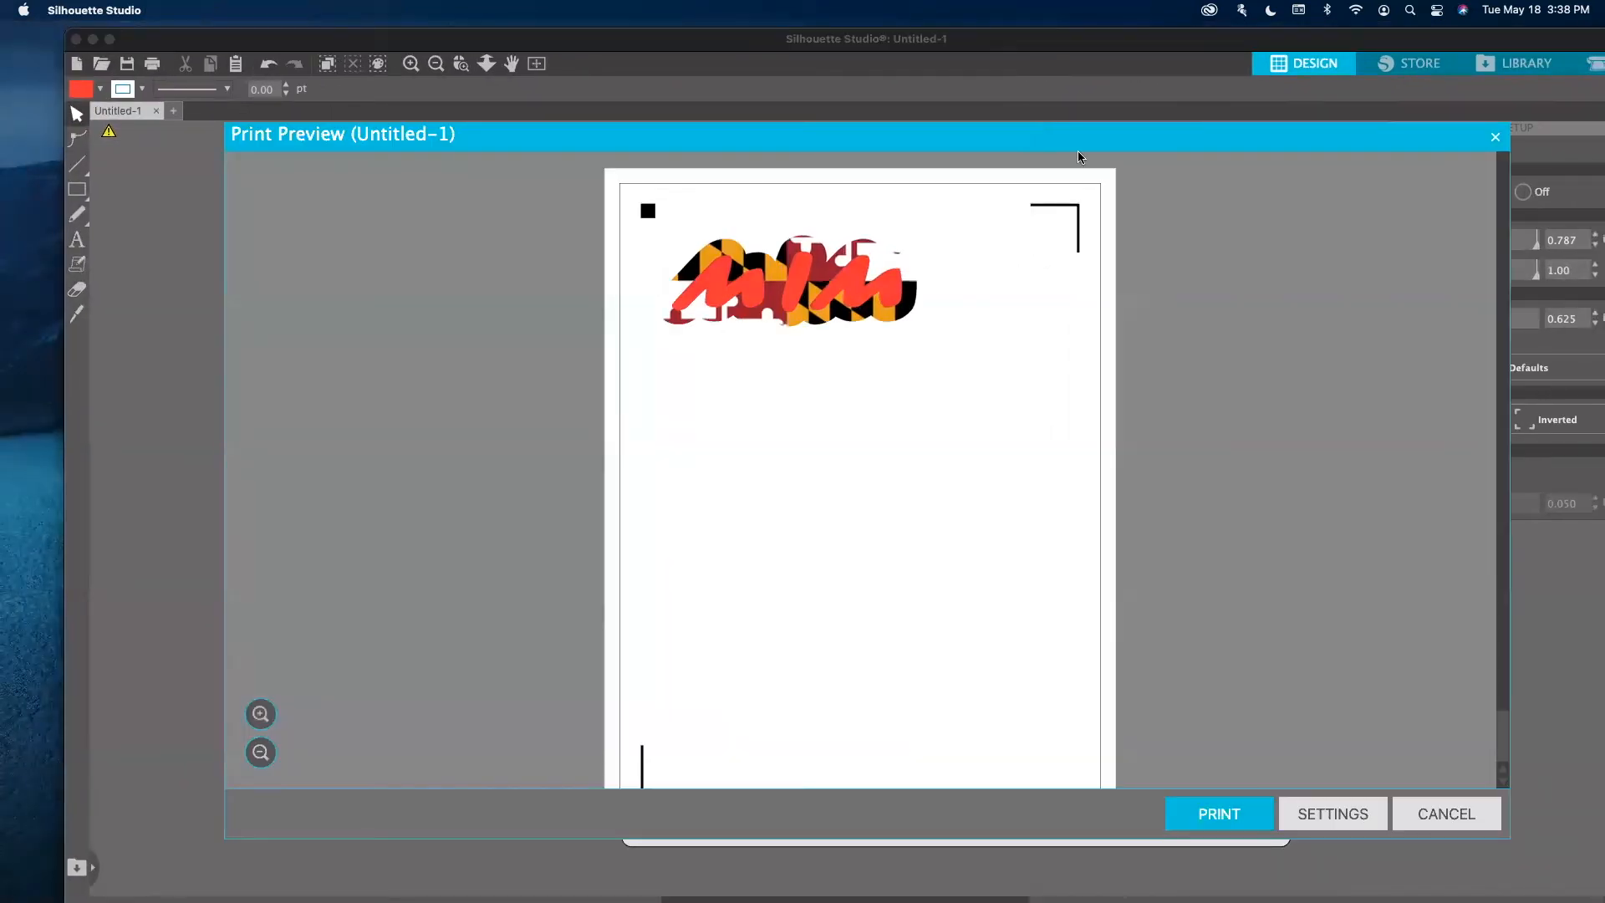
scroll(1028, 412, down, 2)
scroll(1006, 404, up, 2)
scroll(919, 359, down, 2)
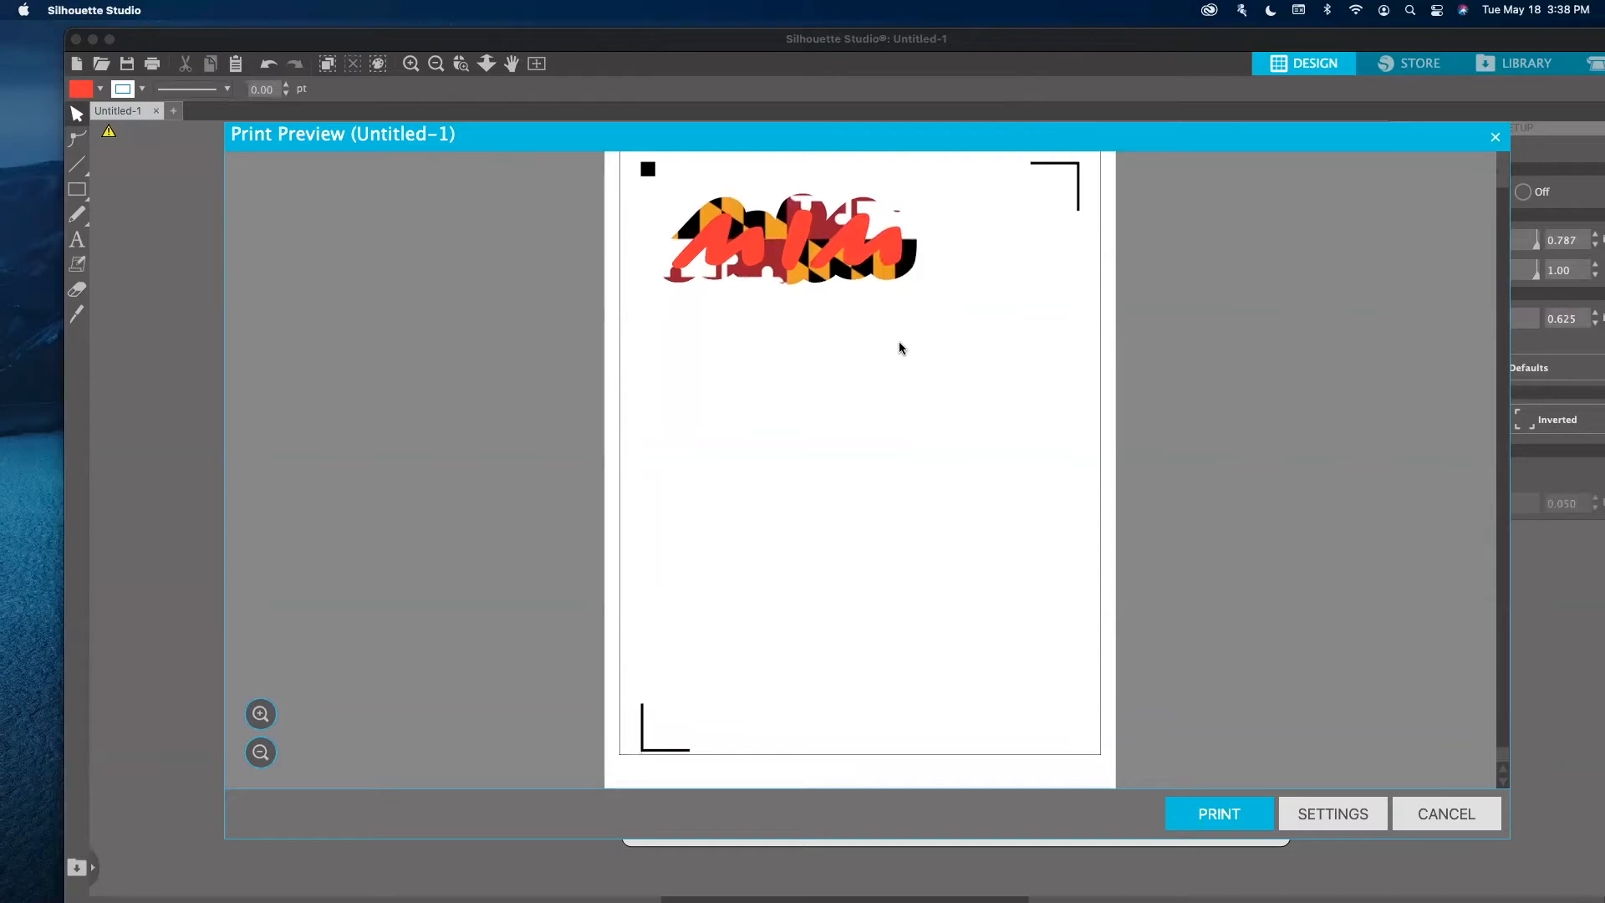
scroll(1175, 680, up, 2)
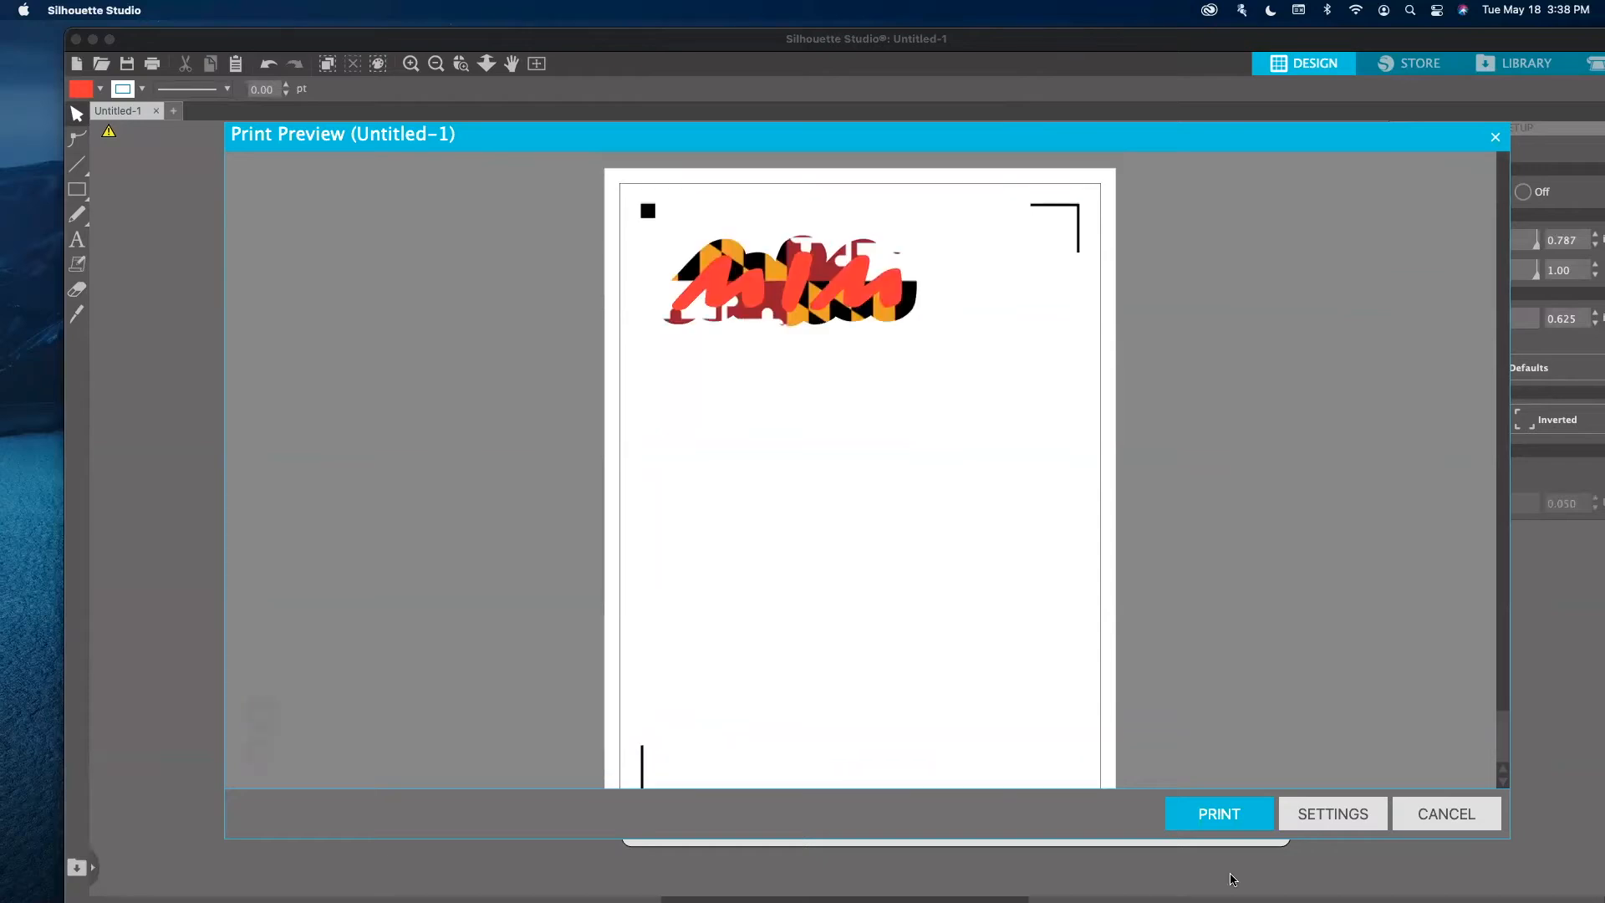
click(1216, 815)
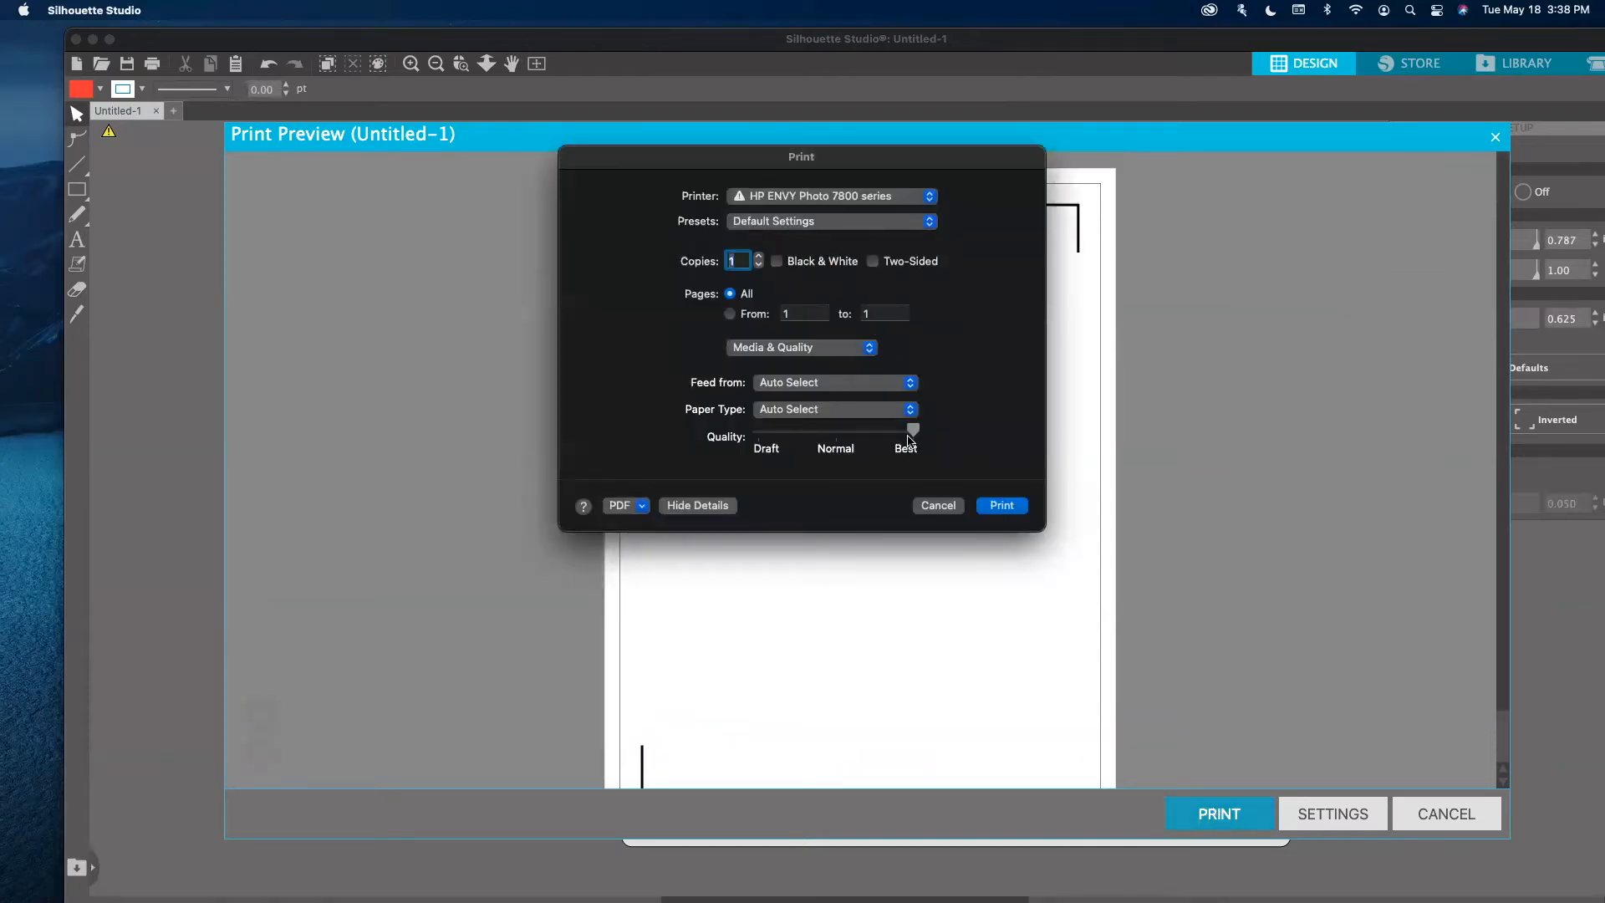
click(998, 506)
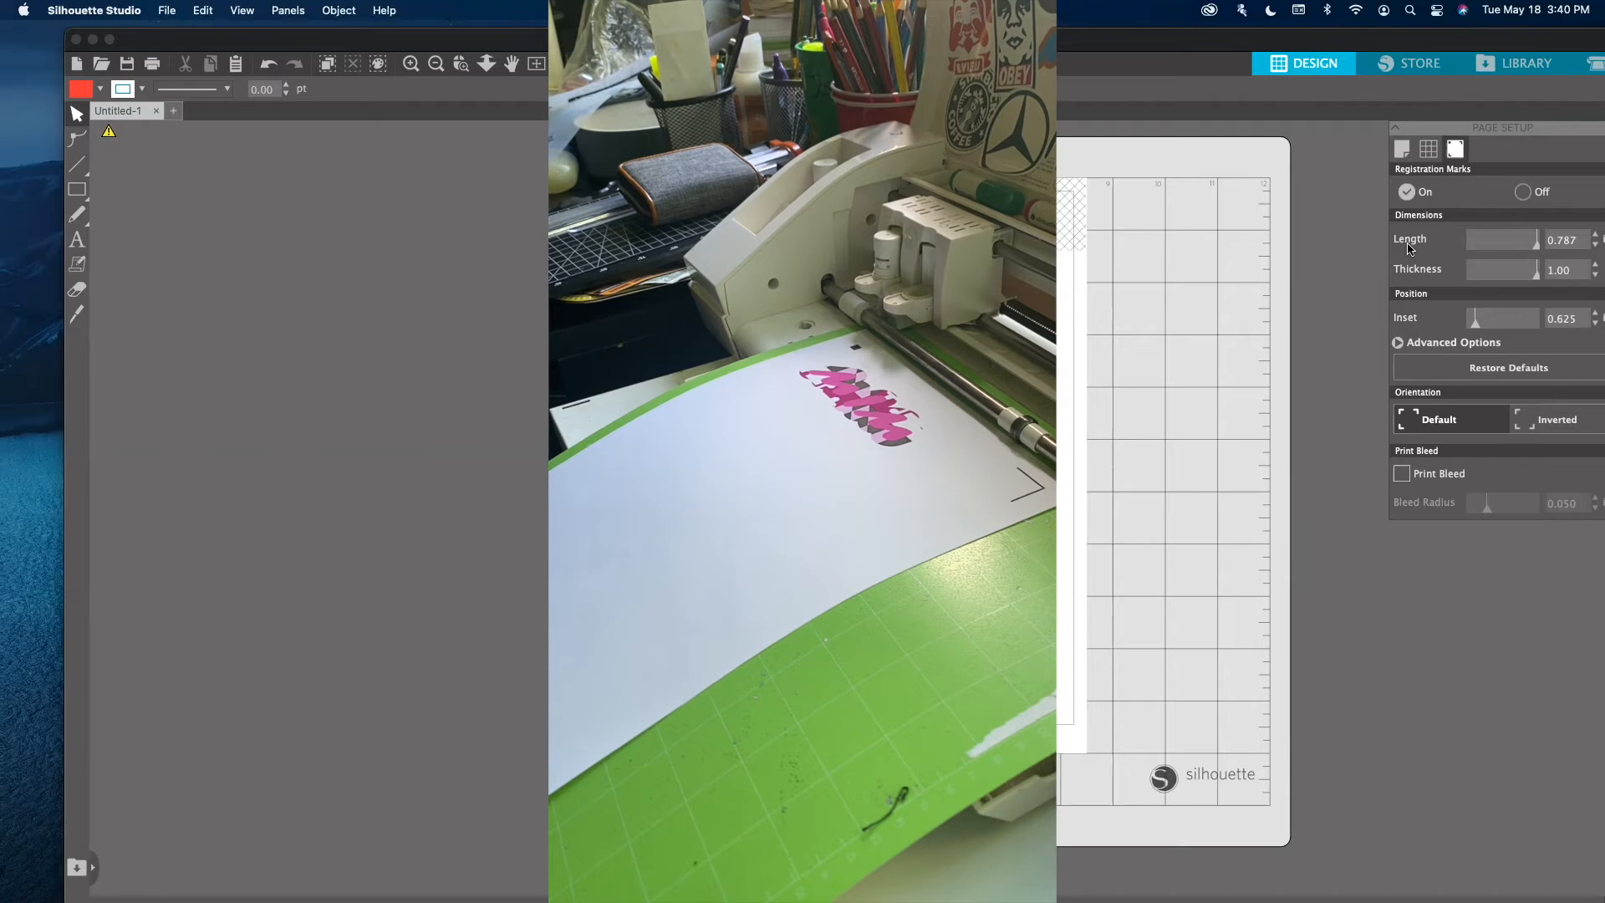
Bring the whole window into view, review the cut settings by line colour, and return to the design.
drag(1447, 34, 1419, 27)
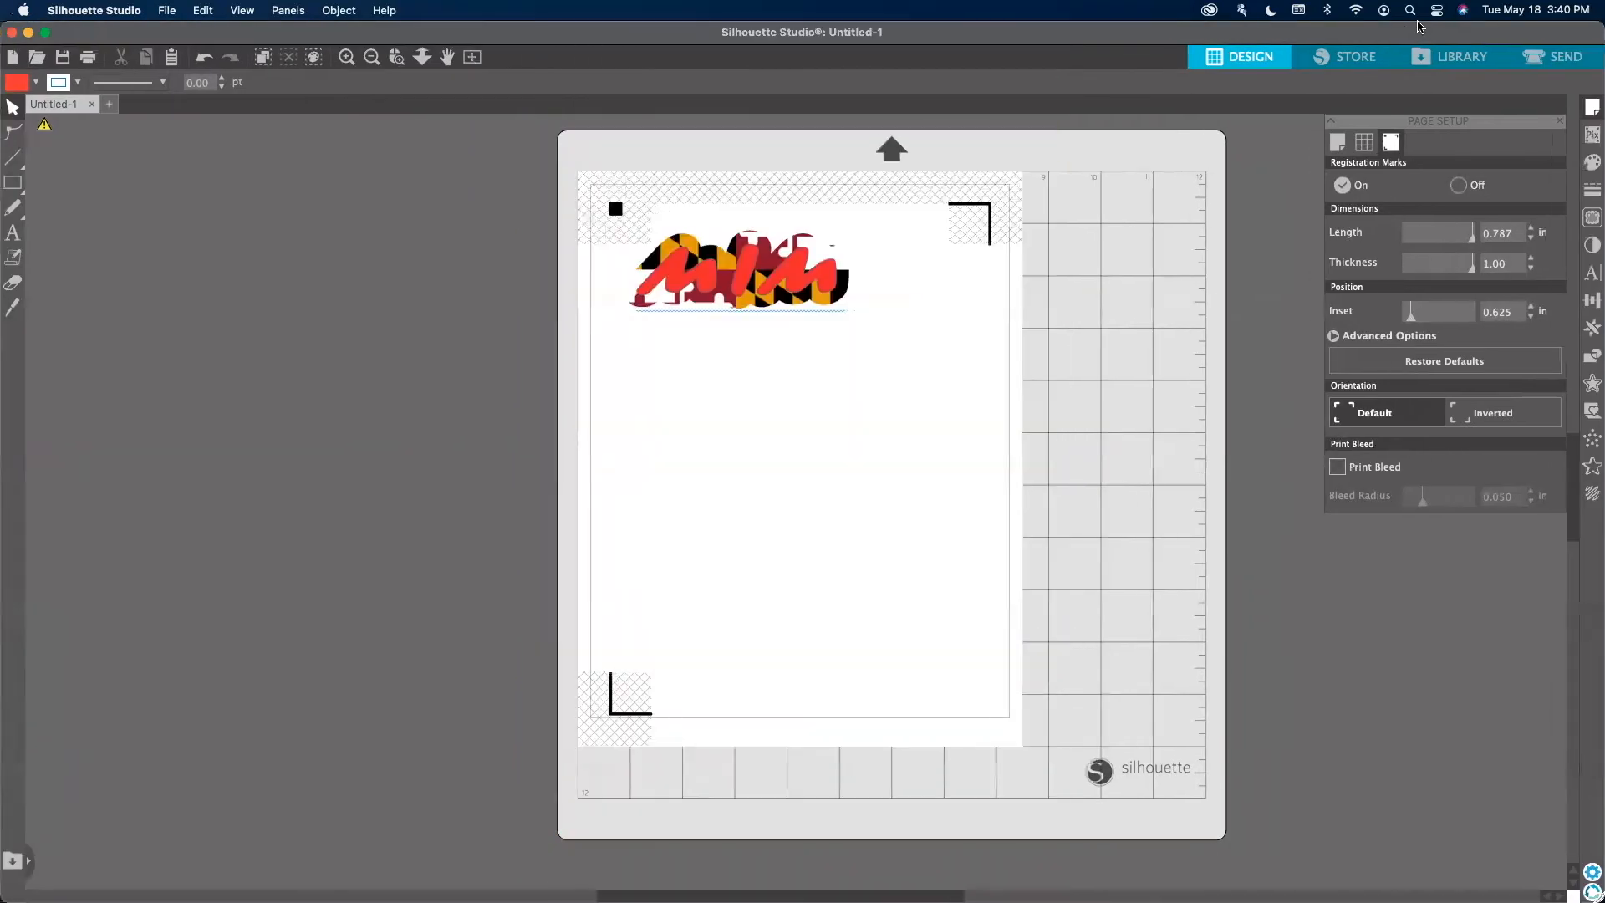
click(1556, 56)
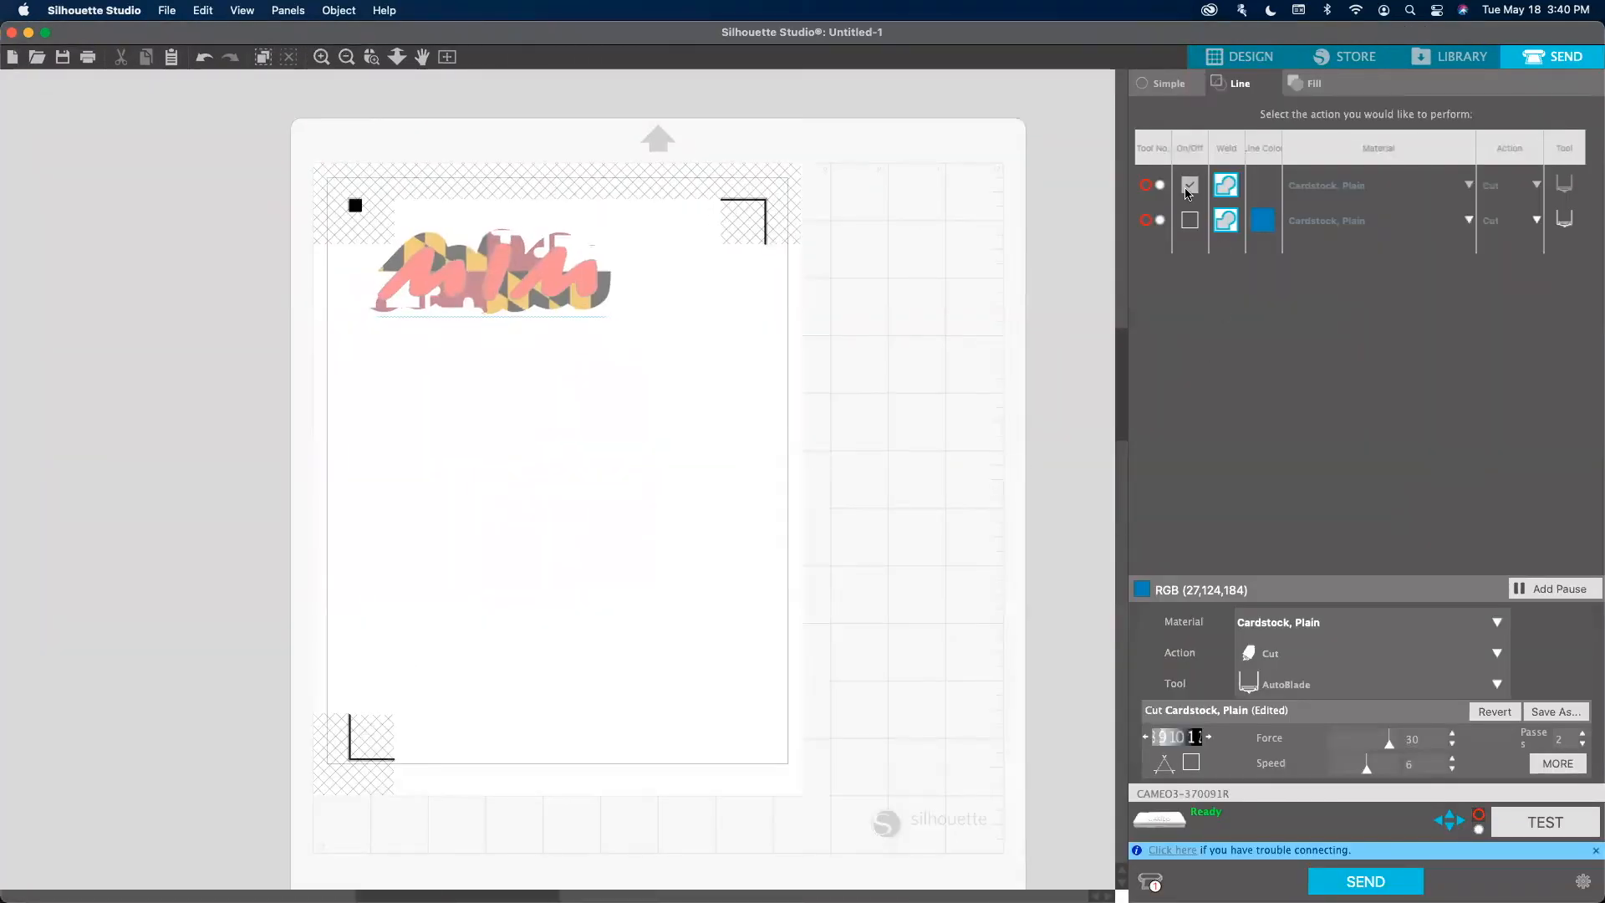
click(1240, 57)
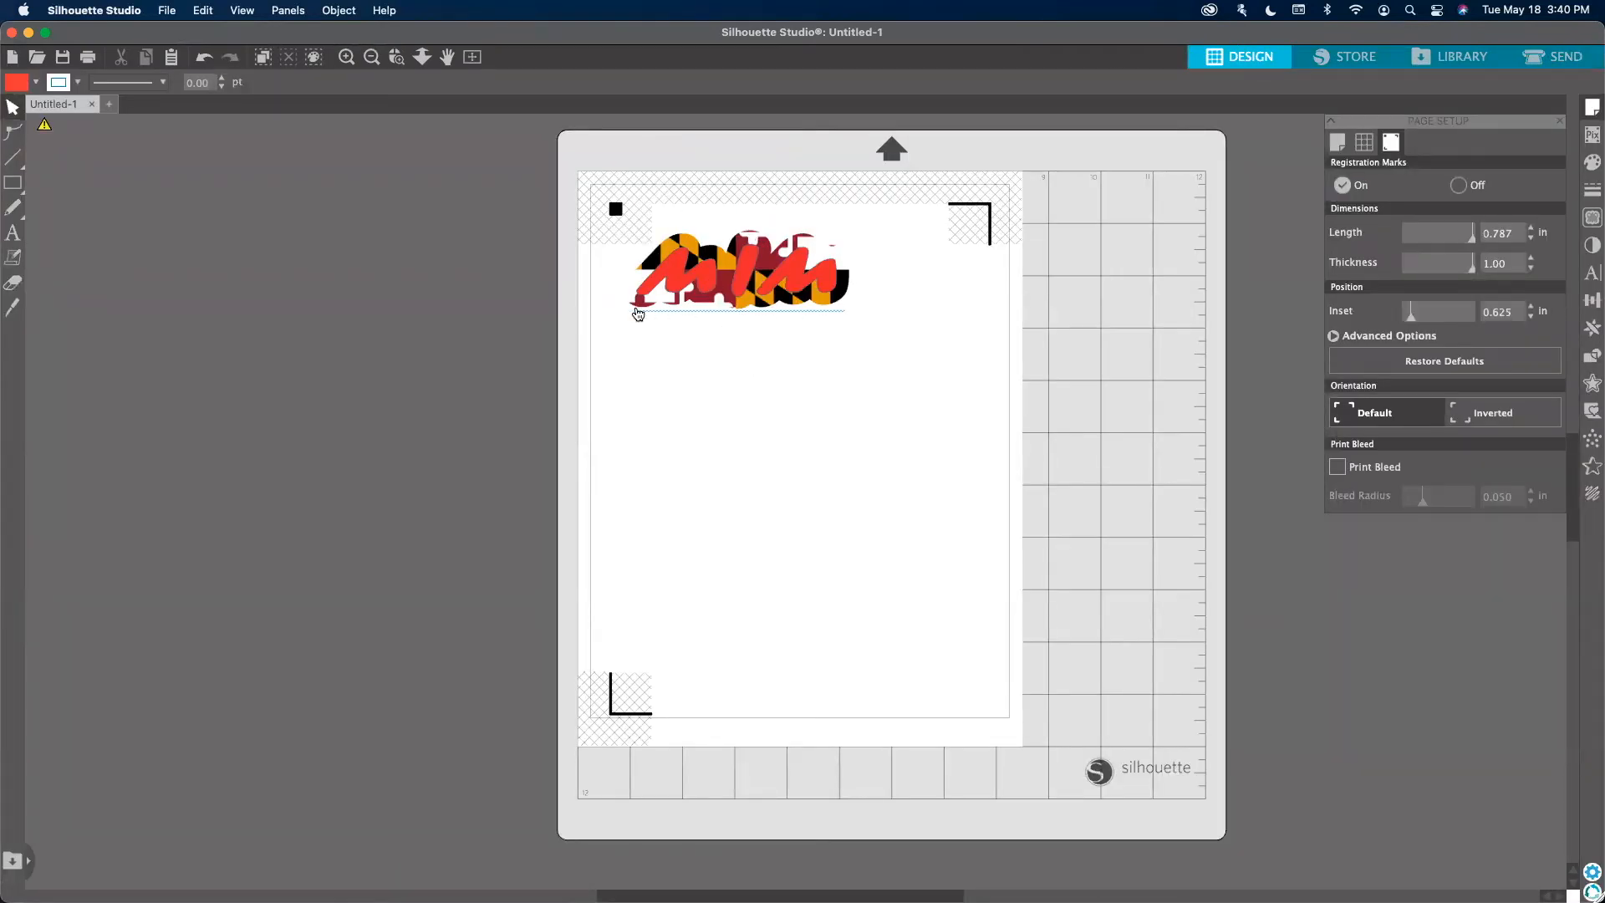
Select the MIM lettering and set its line colour to teal green.
click(708, 279)
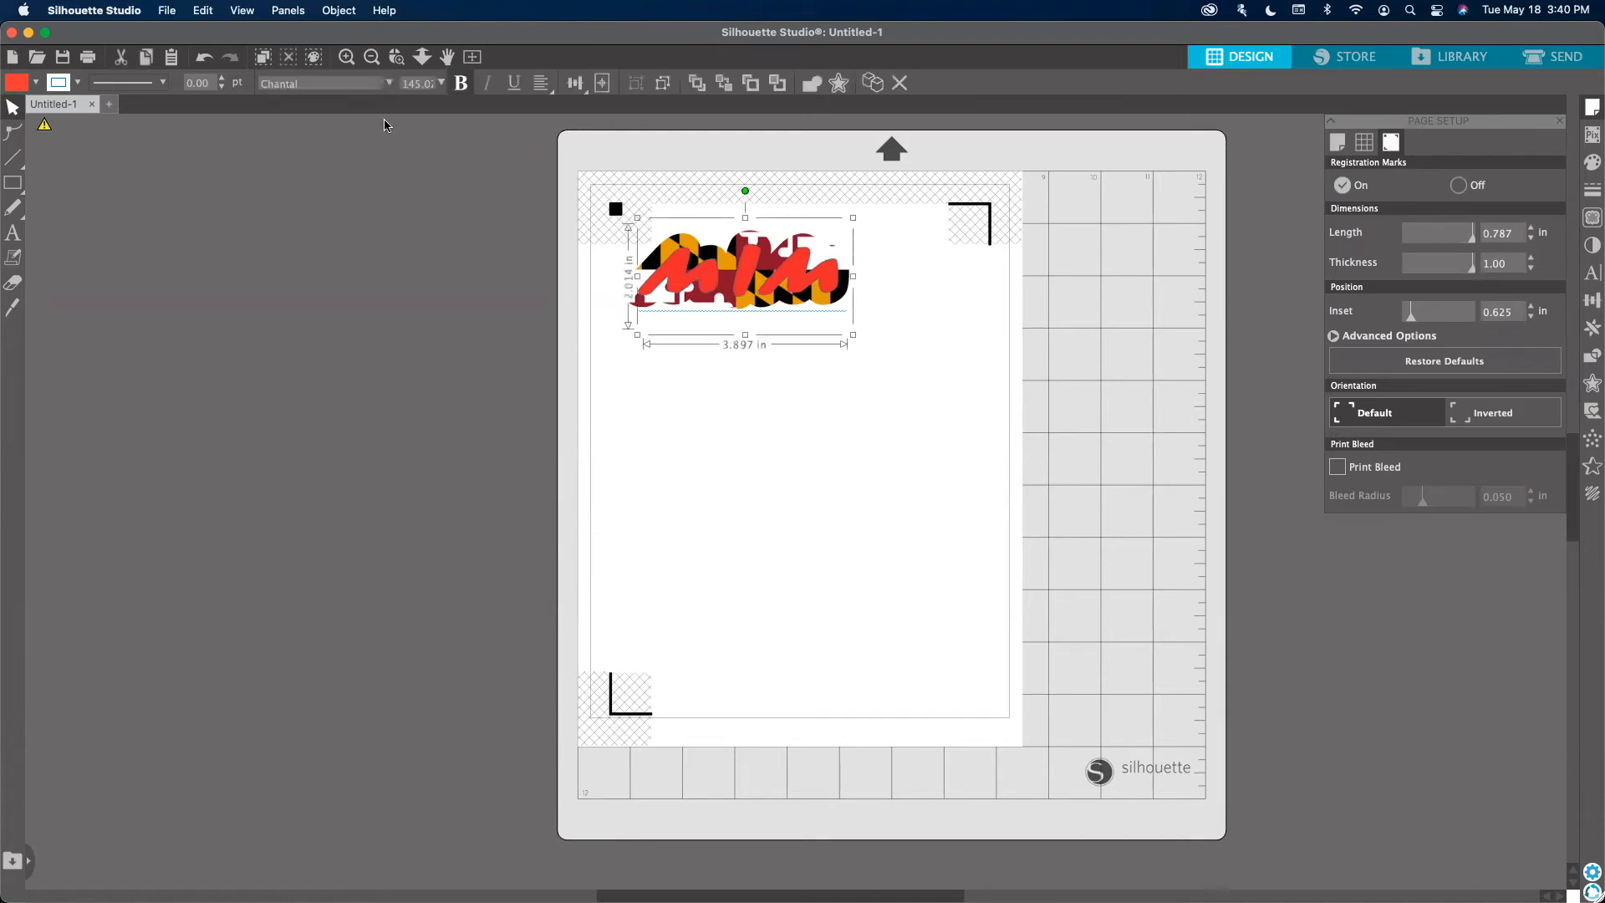
click(78, 83)
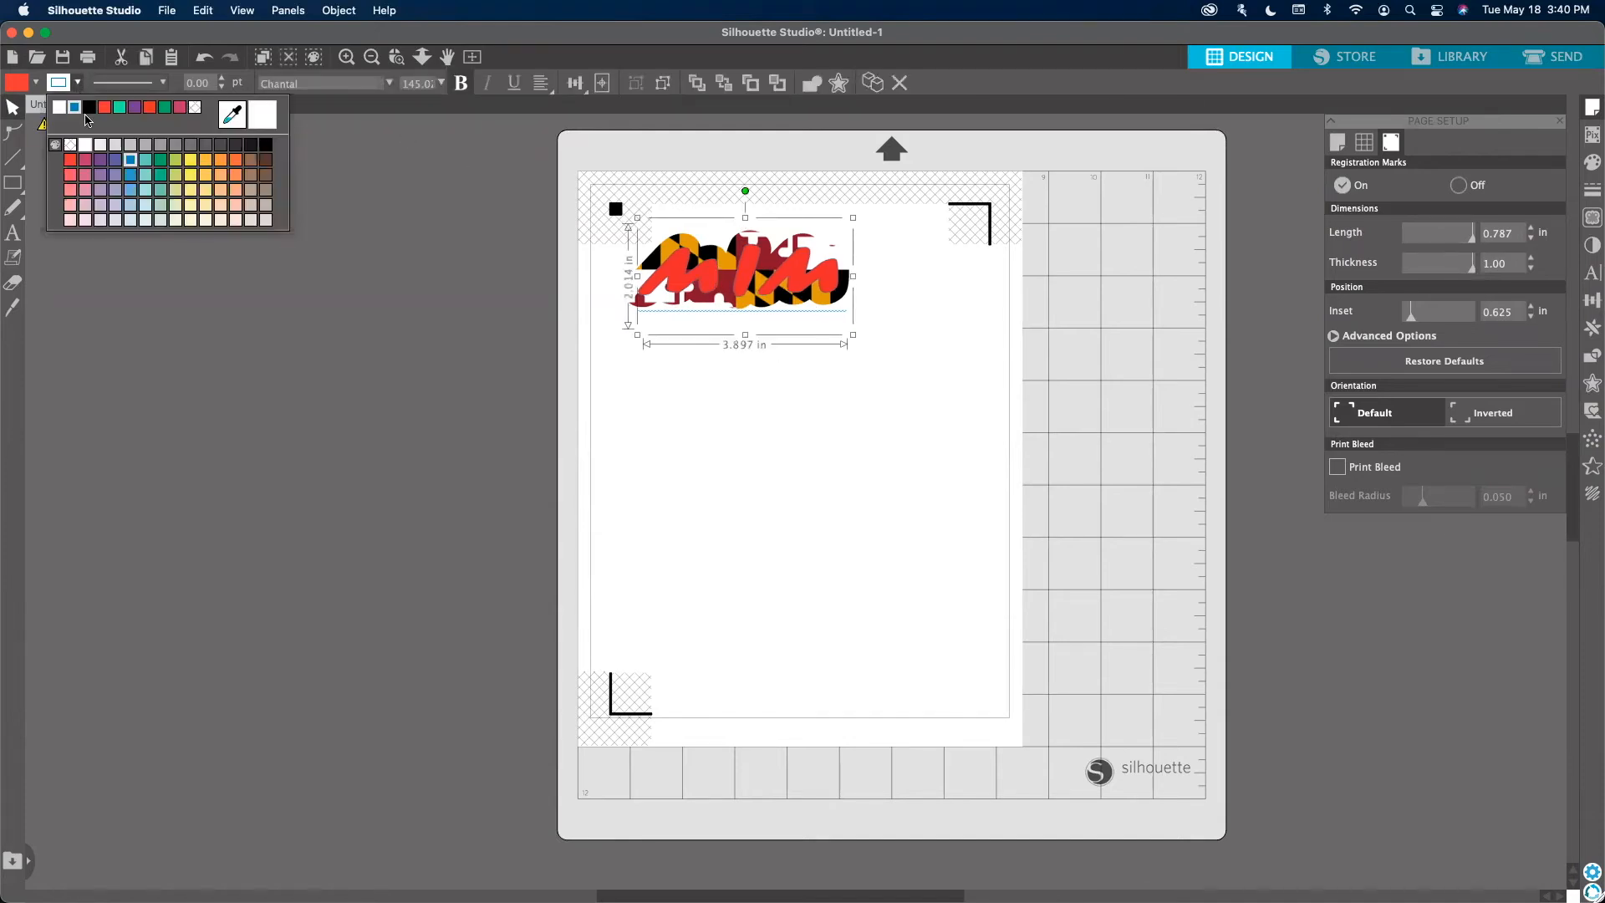
click(124, 111)
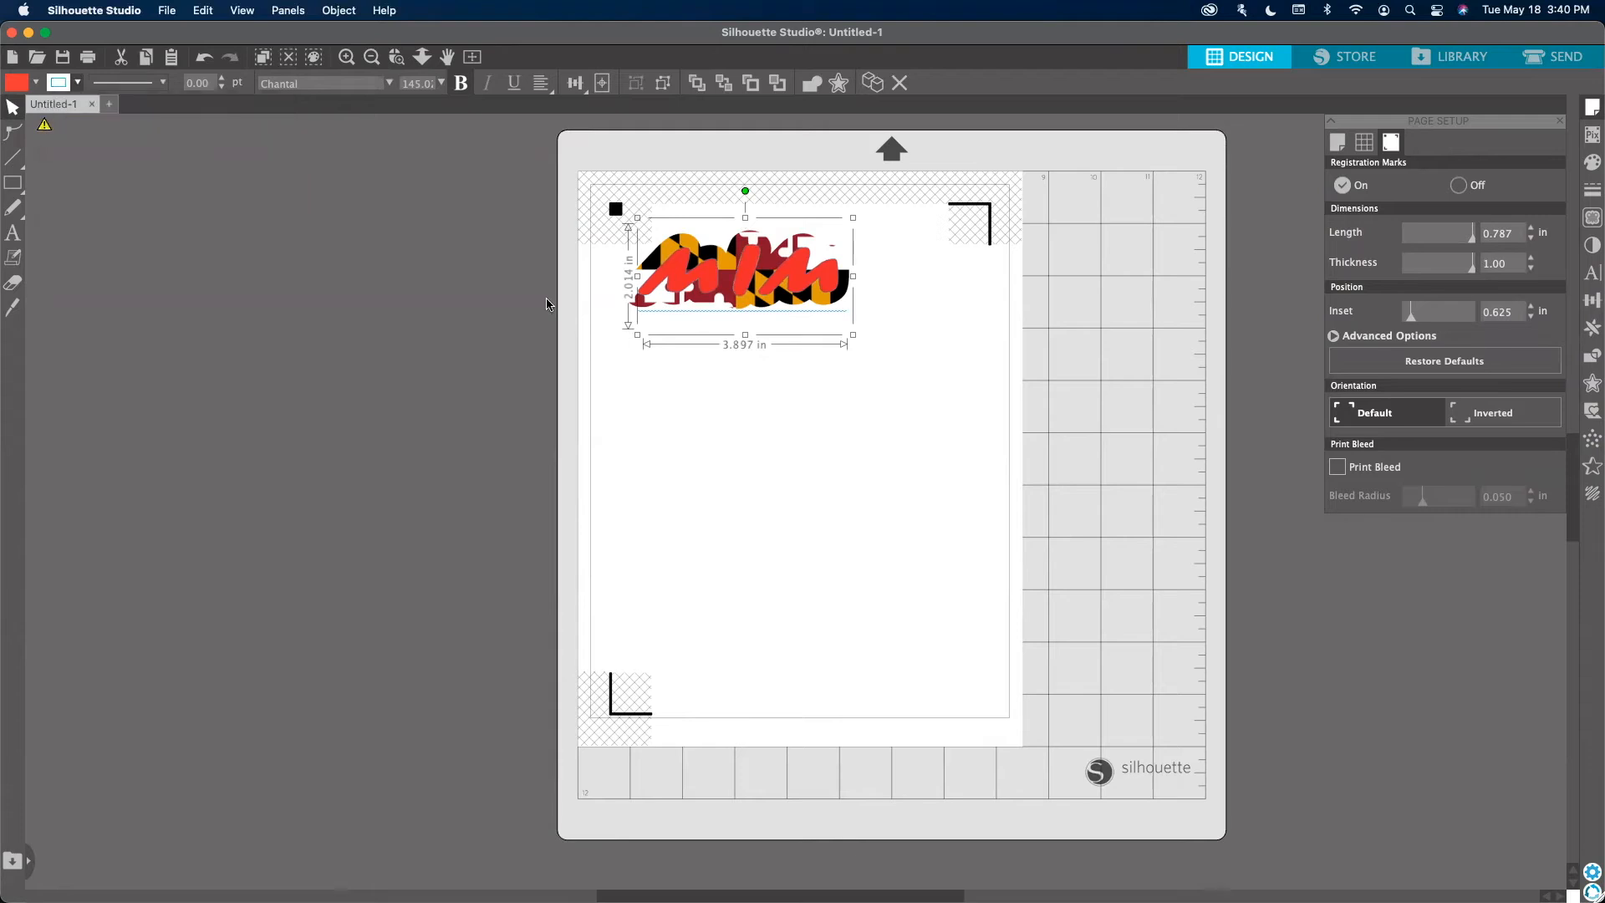
Turn off cutting for the teal green line, check the white line's cut settings, and return to the design.
click(709, 409)
click(721, 256)
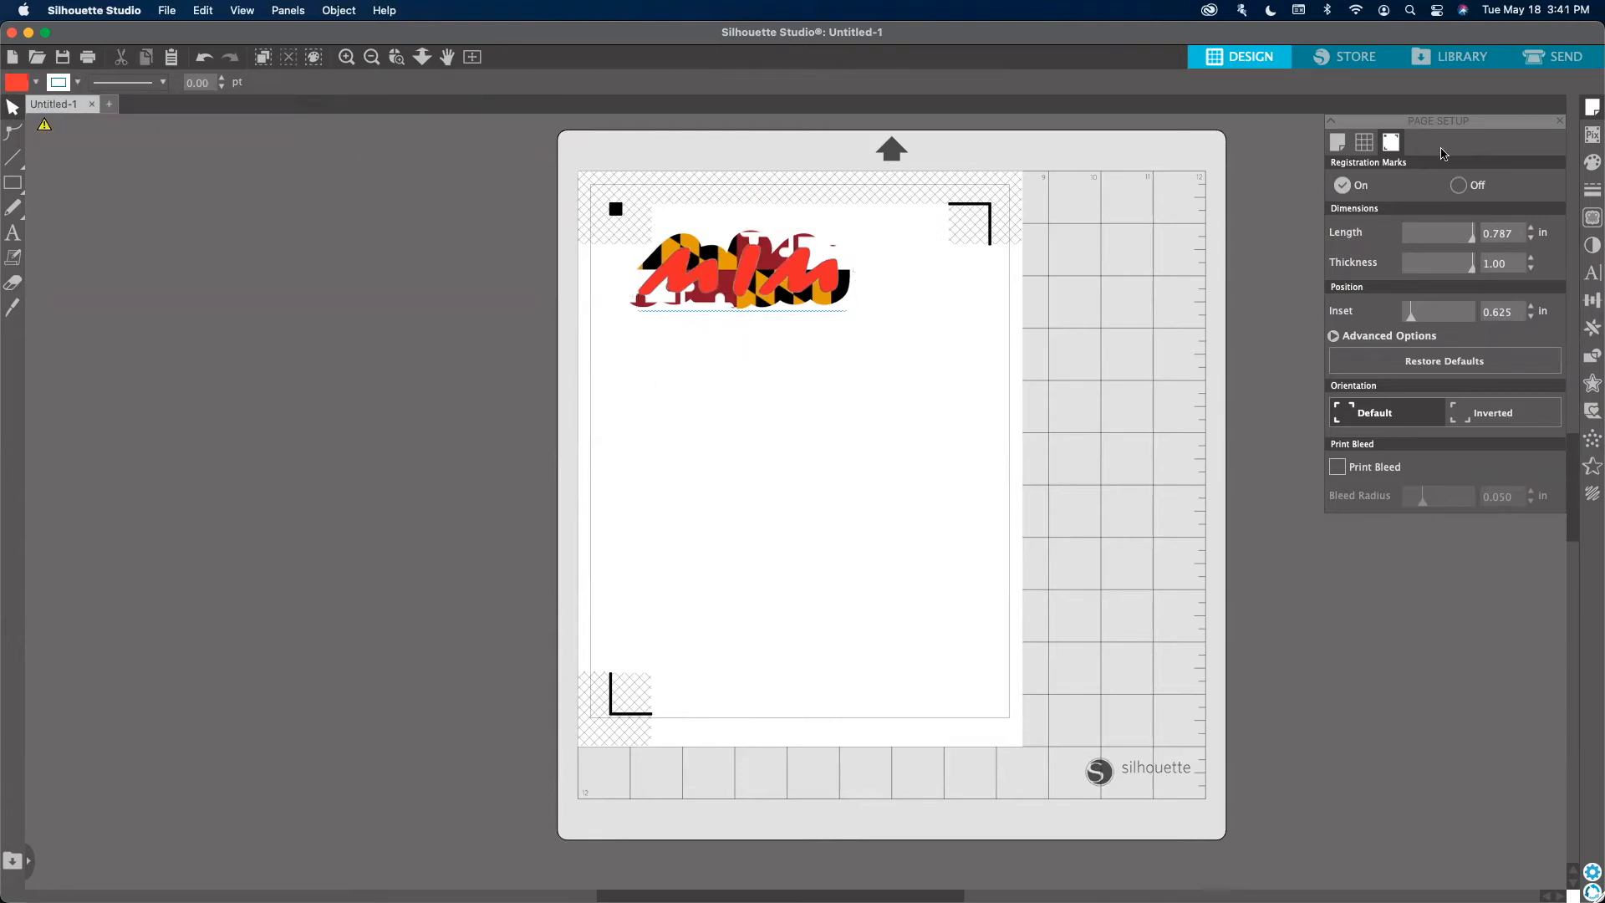
click(1543, 66)
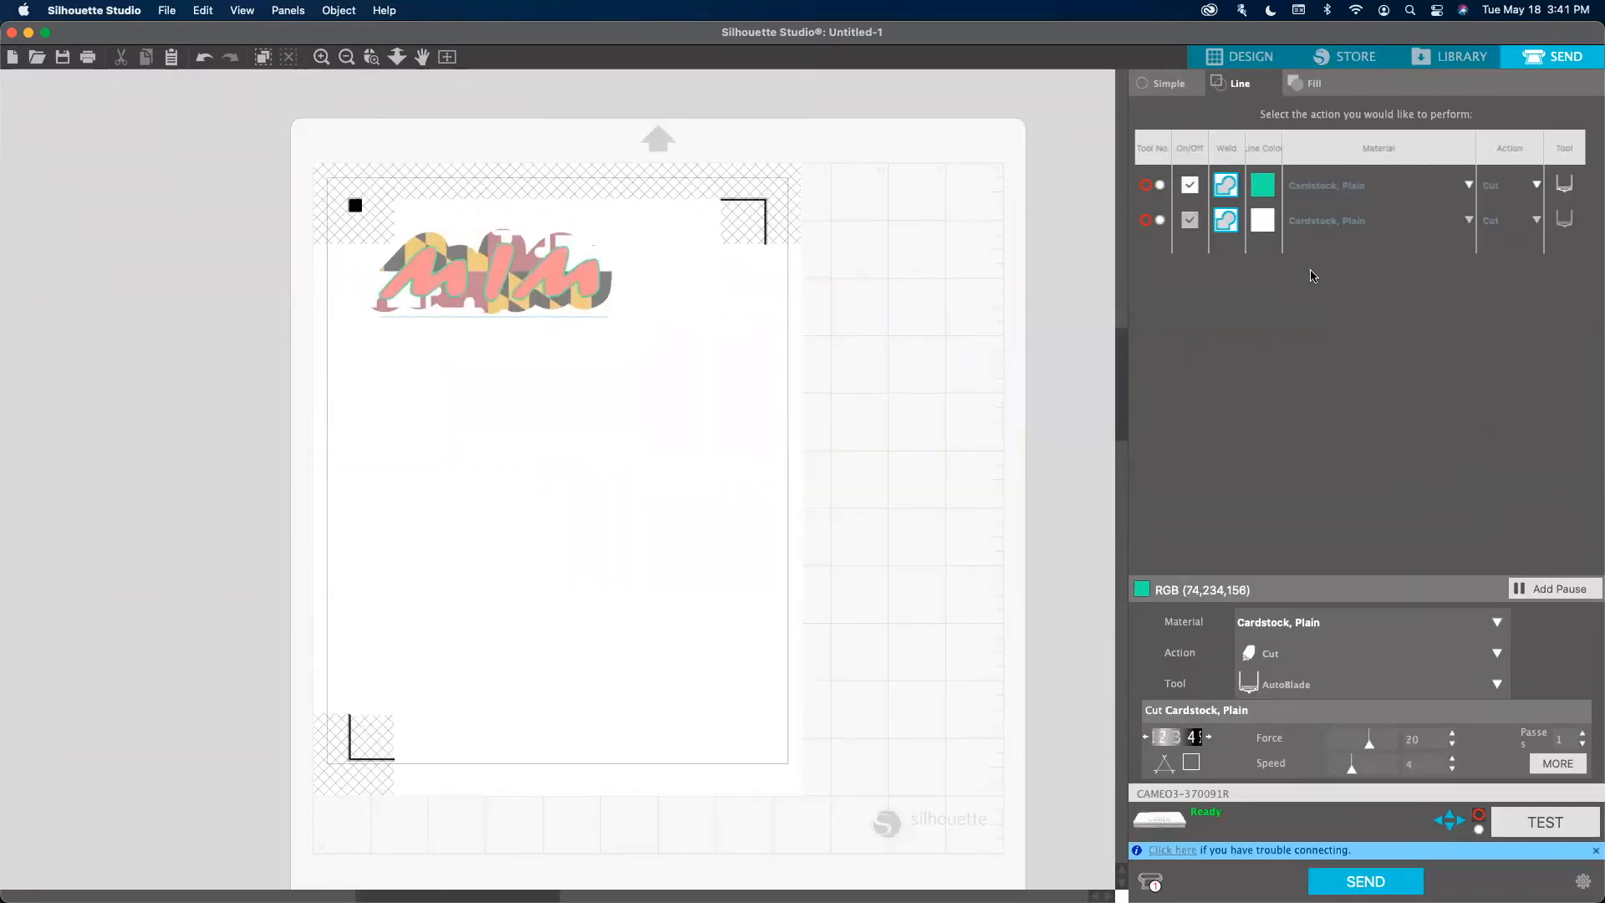
click(1195, 186)
click(1258, 222)
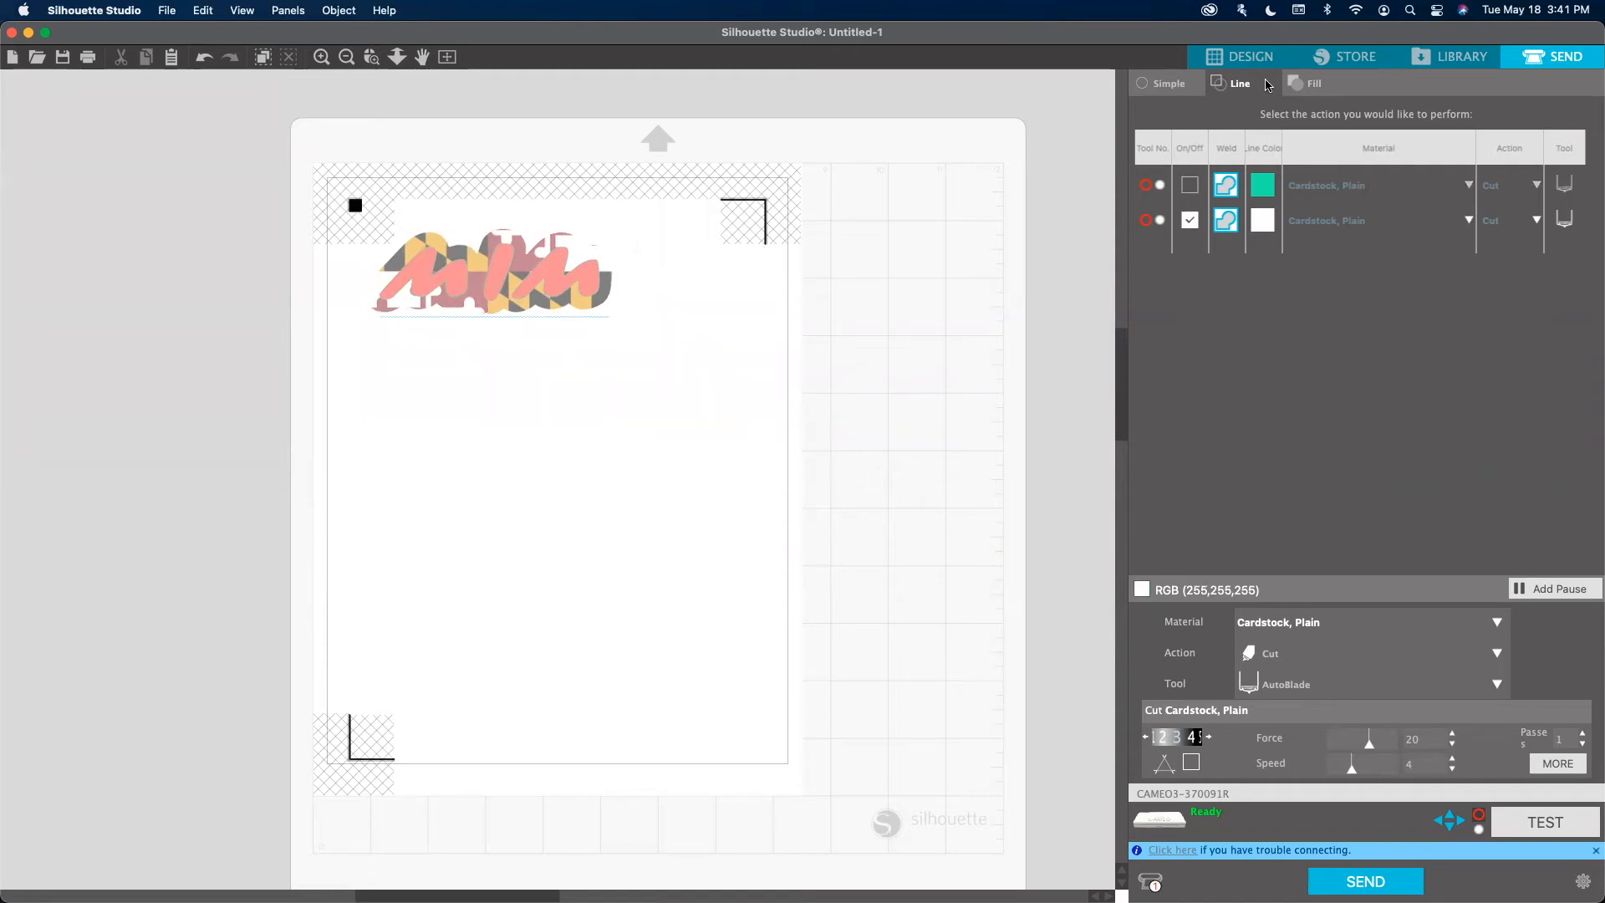
click(1250, 57)
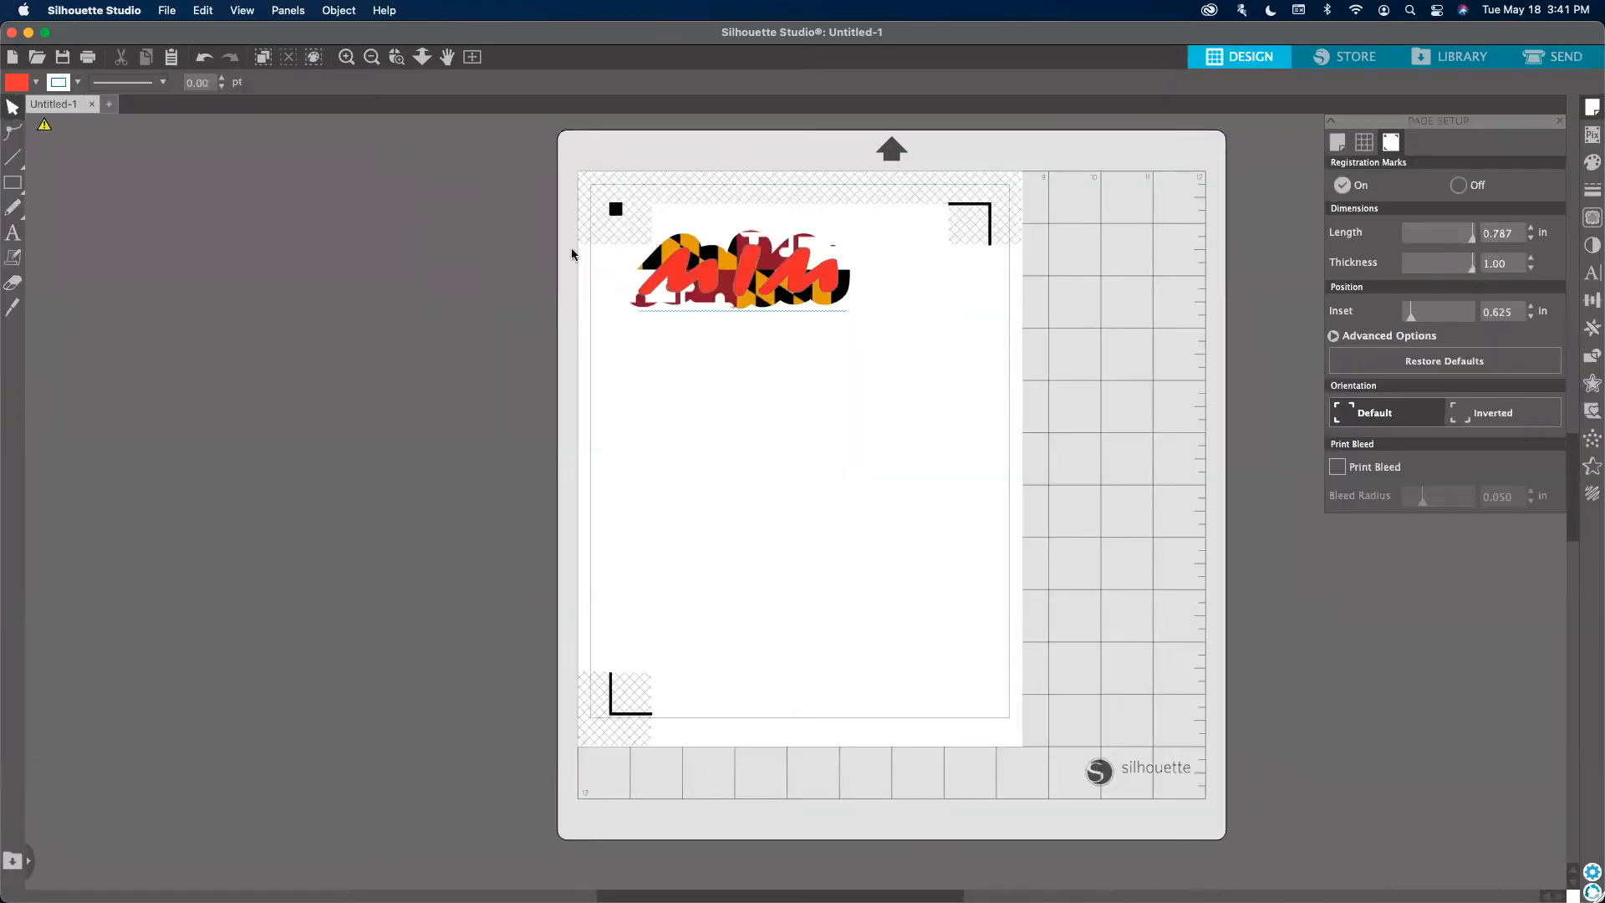
click(669, 259)
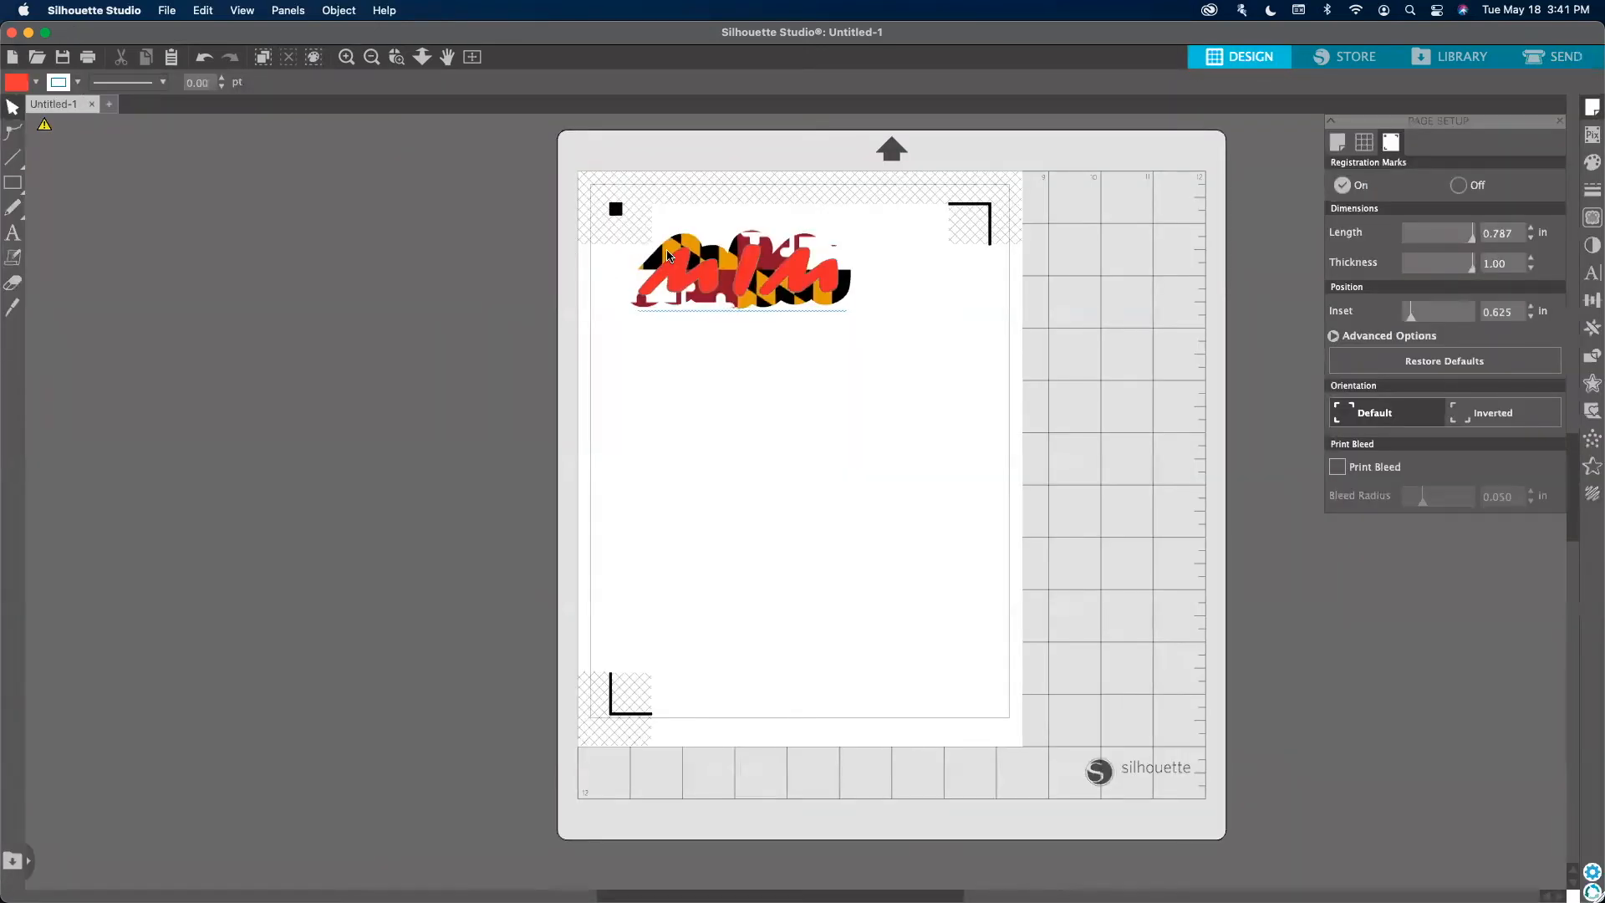
click(77, 81)
click(121, 109)
click(681, 418)
click(723, 293)
click(839, 374)
click(831, 280)
click(770, 399)
key(super+a)
key(super+shift+a)
key(super+a)
key(super+shift+a)
key(super+a)
key(super+z)
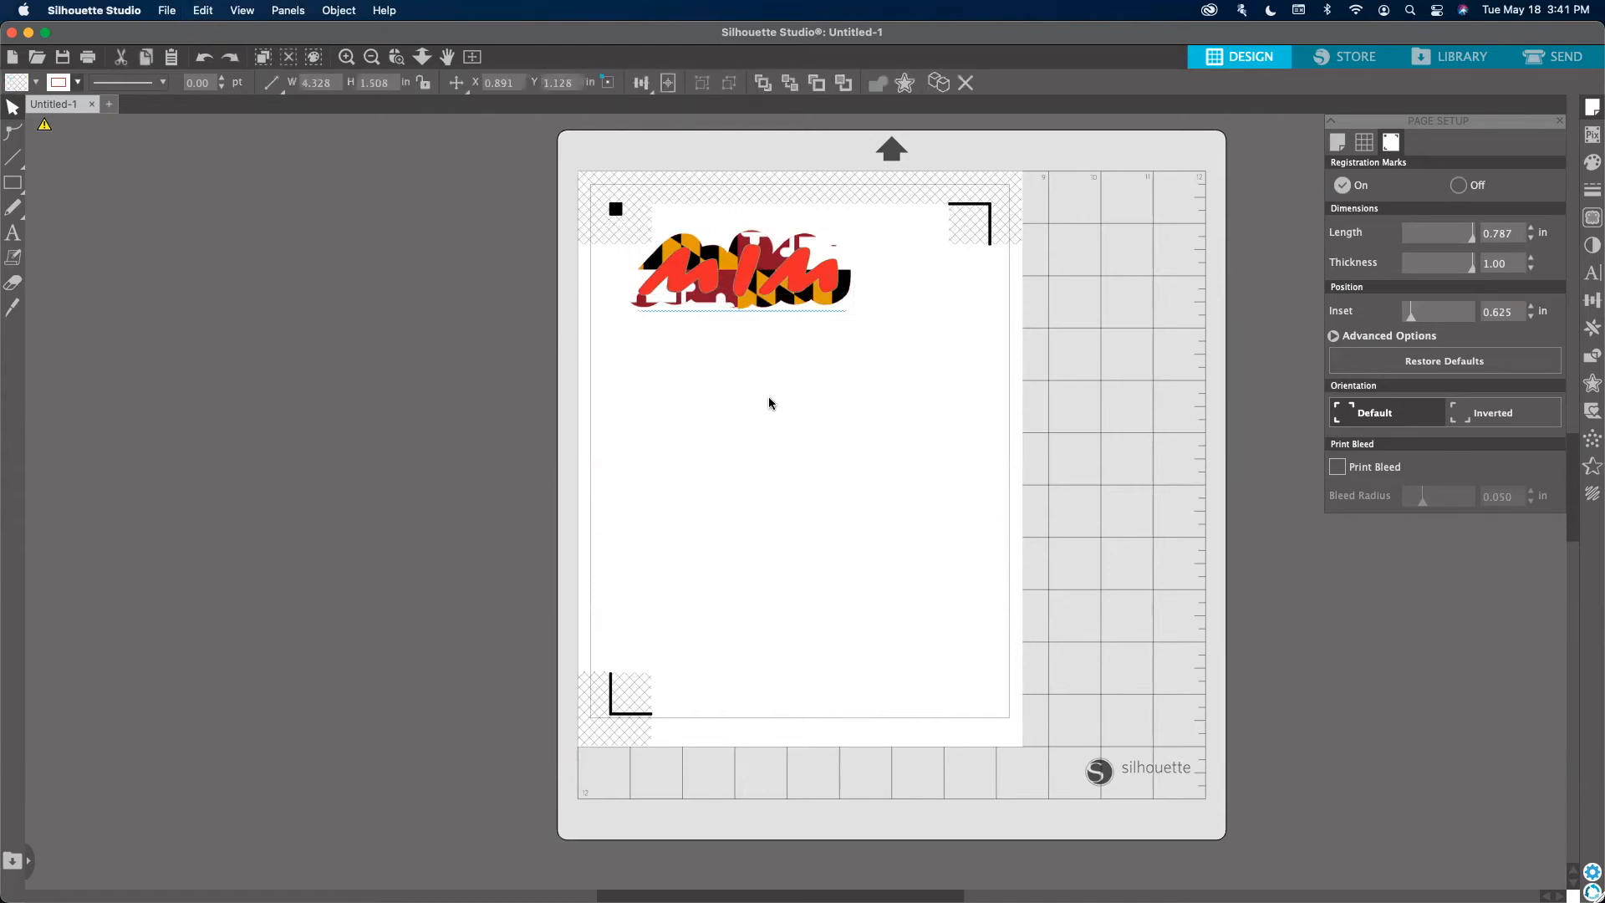
key(super+shift+a)
key(super+a)
key(super+z)
scroll(791, 381, up, 1)
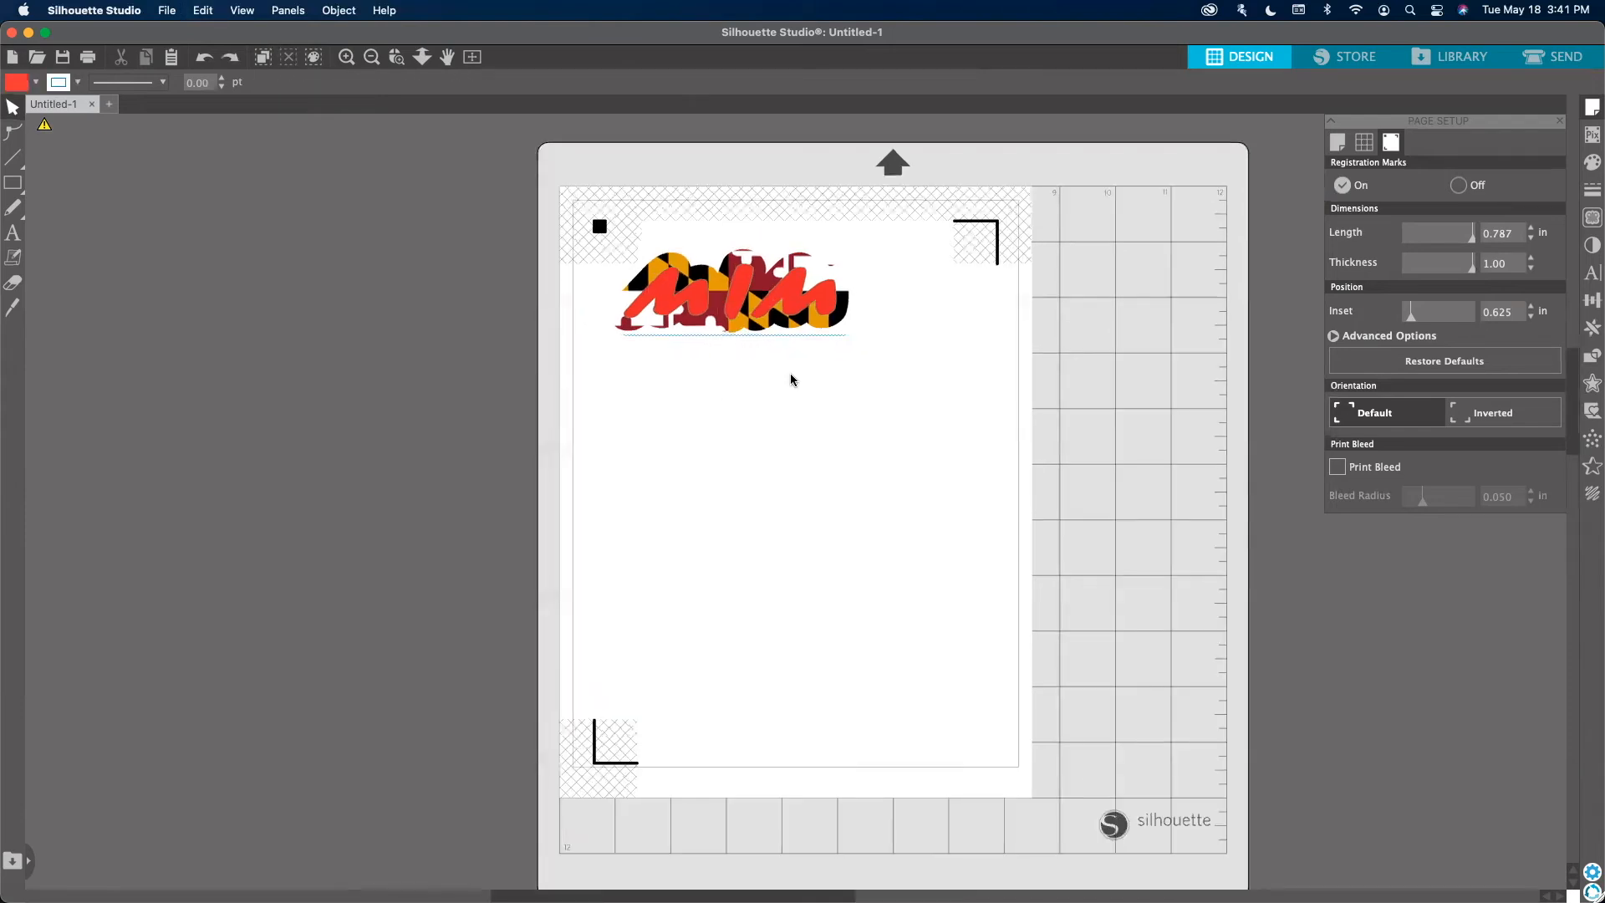
Set the line colour of the flag-patterned offset to red and open the cut settings.
click(623, 331)
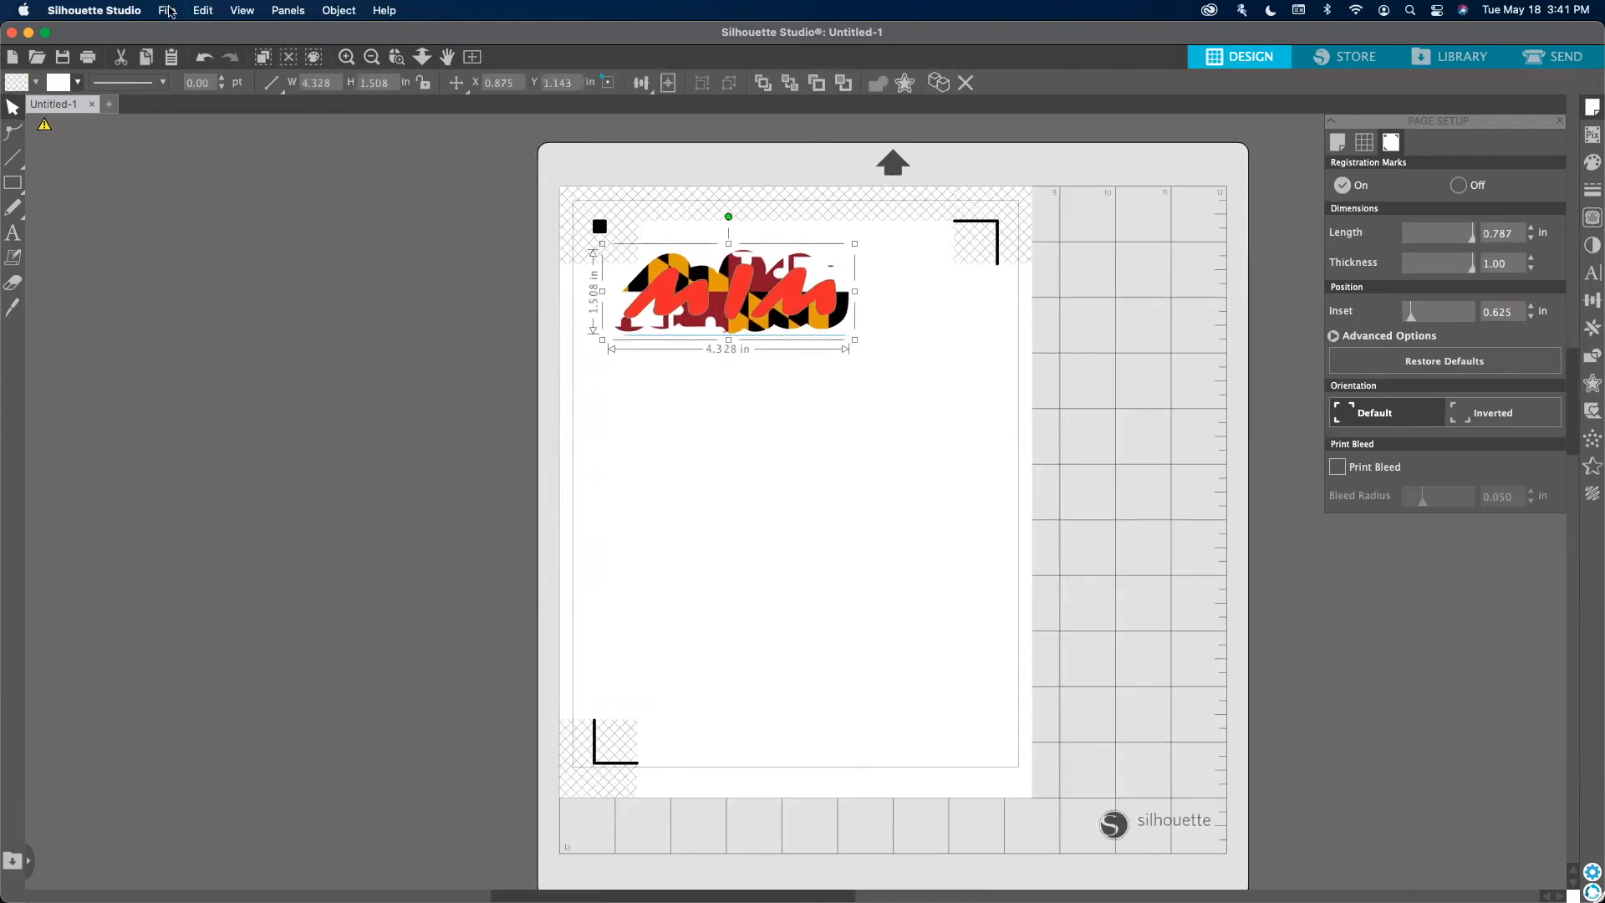
click(79, 83)
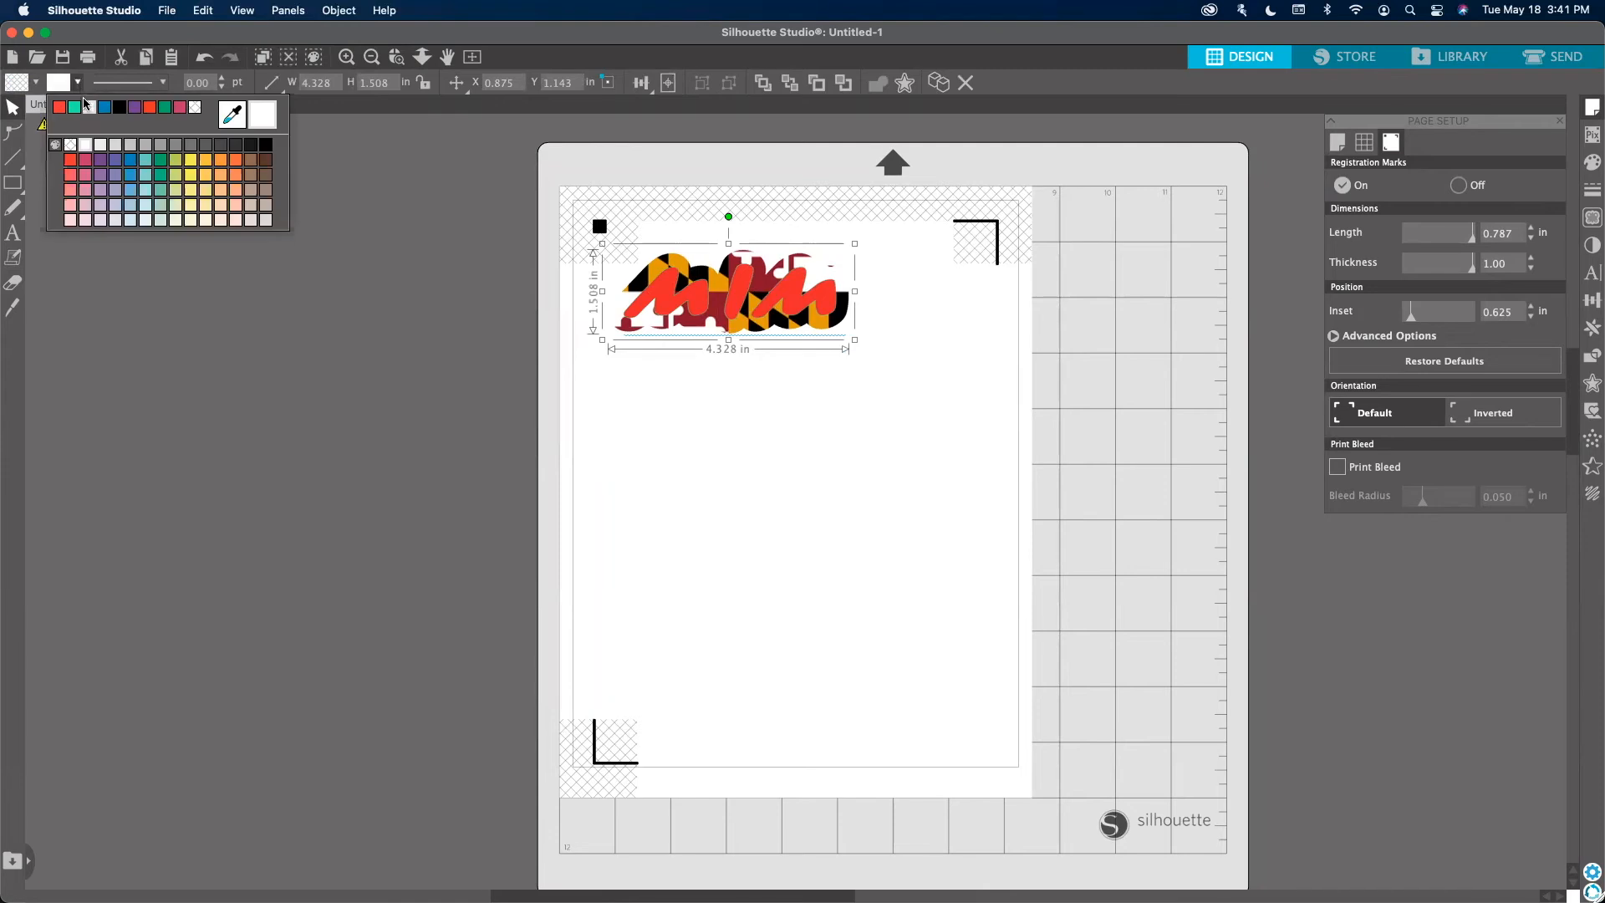
click(65, 110)
click(828, 399)
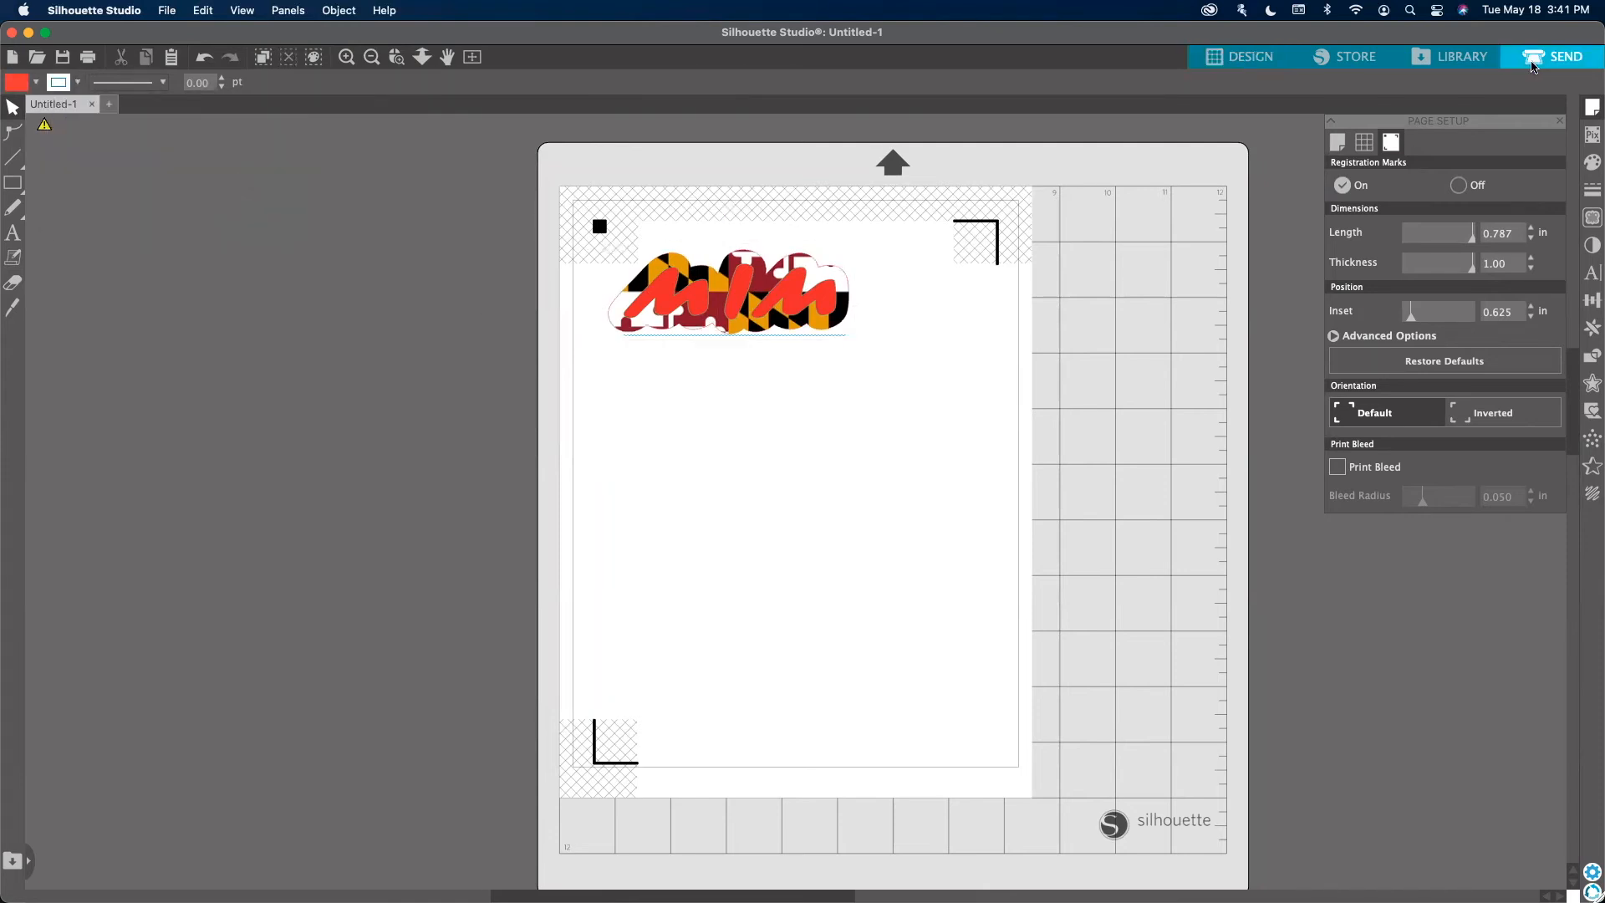
click(1532, 66)
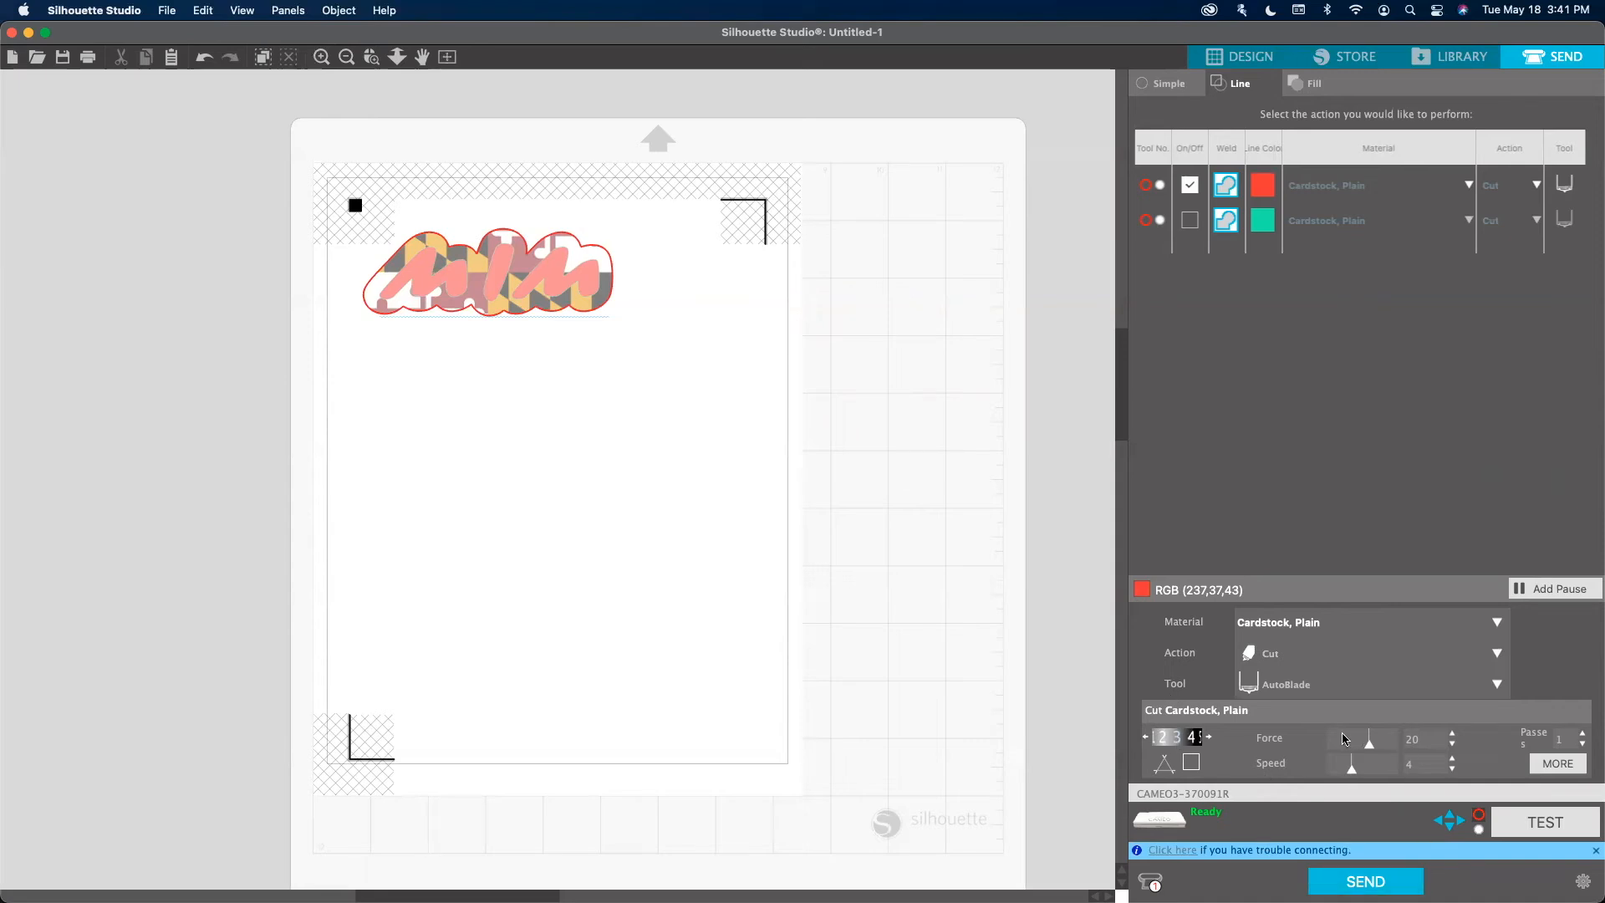
Set the red cut line to blade depth 10, force 31 and speed 6, and send the job.
click(1258, 182)
click(1209, 738)
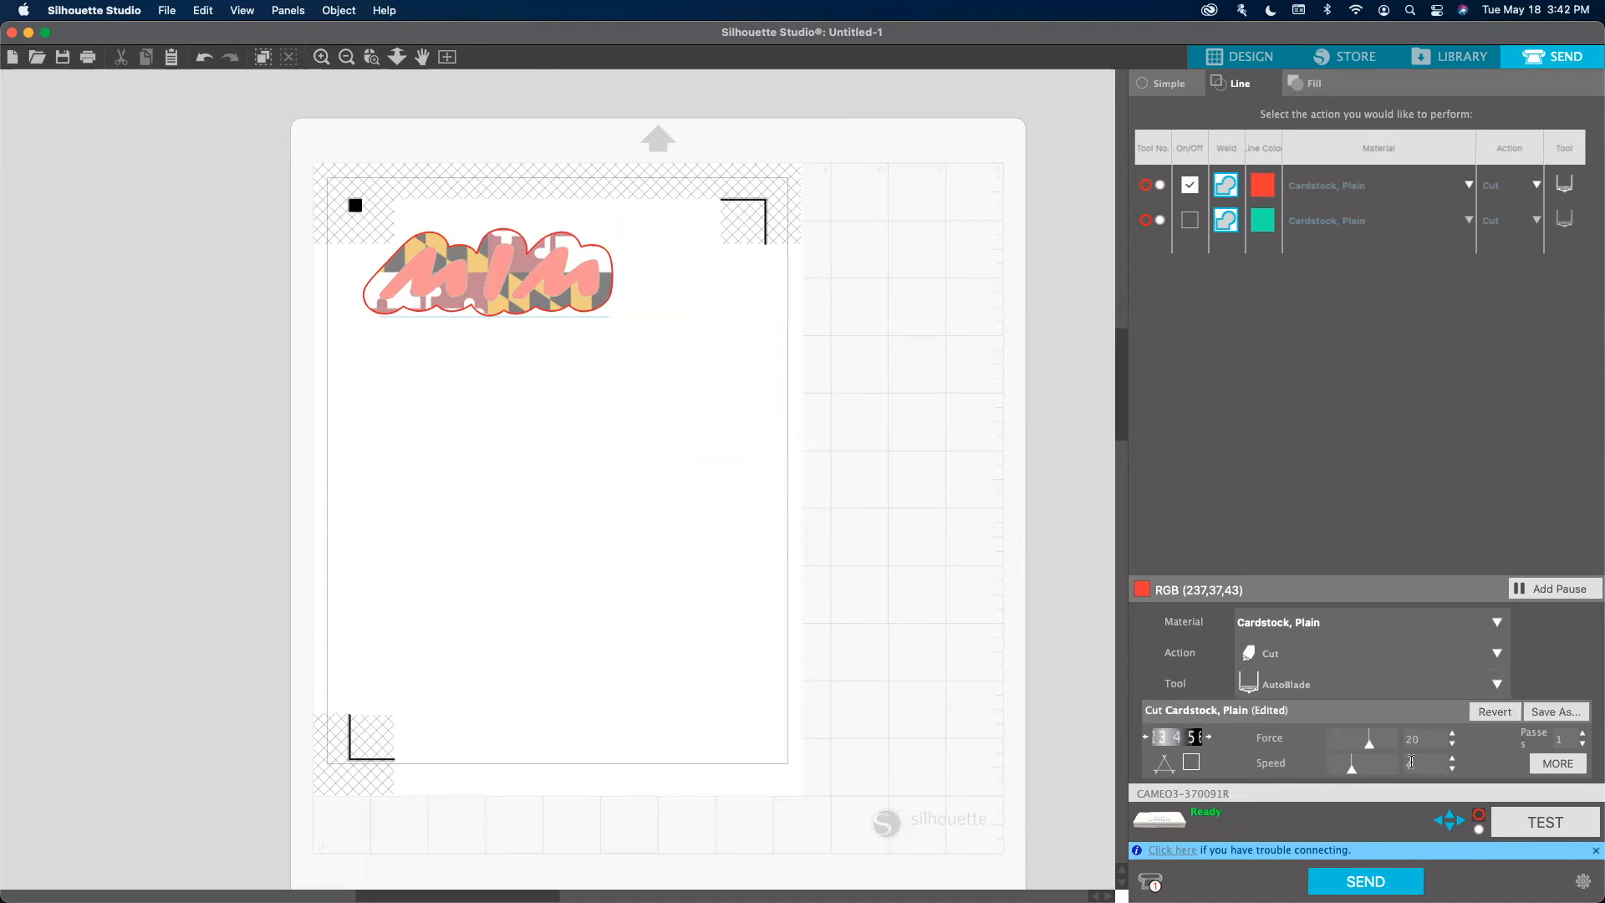
click(1209, 738)
click(1209, 738)
click(1209, 738)
click(1209, 738)
click(1390, 743)
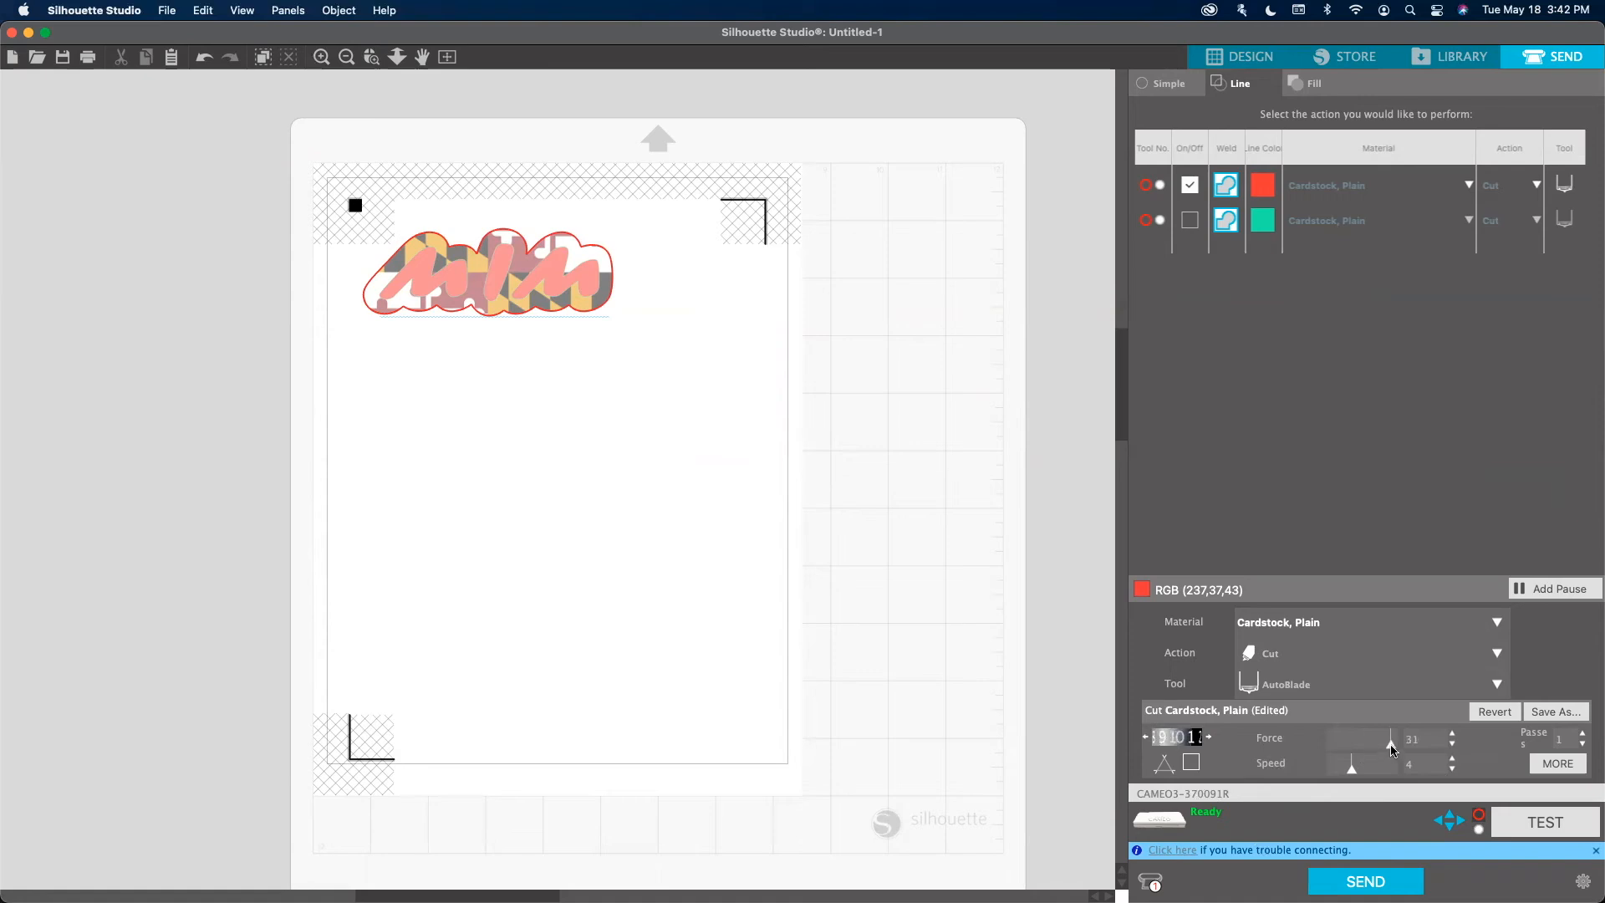
click(1452, 759)
click(1452, 759)
click(1328, 880)
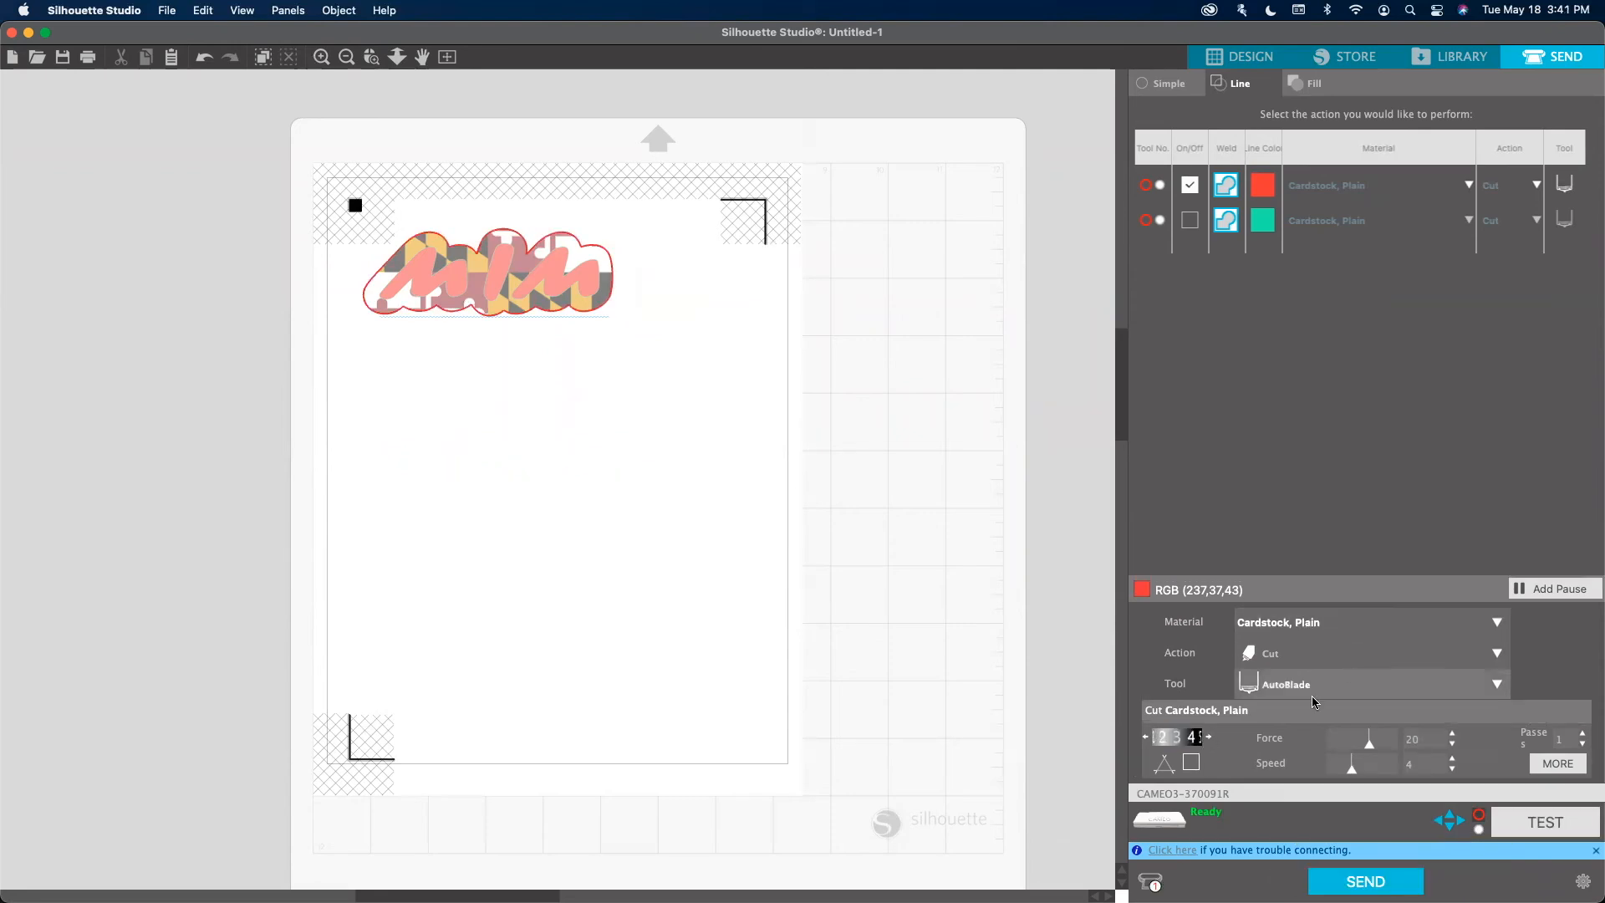
Set the AutoBlade depth for the red cut line to 10.
click(1209, 739)
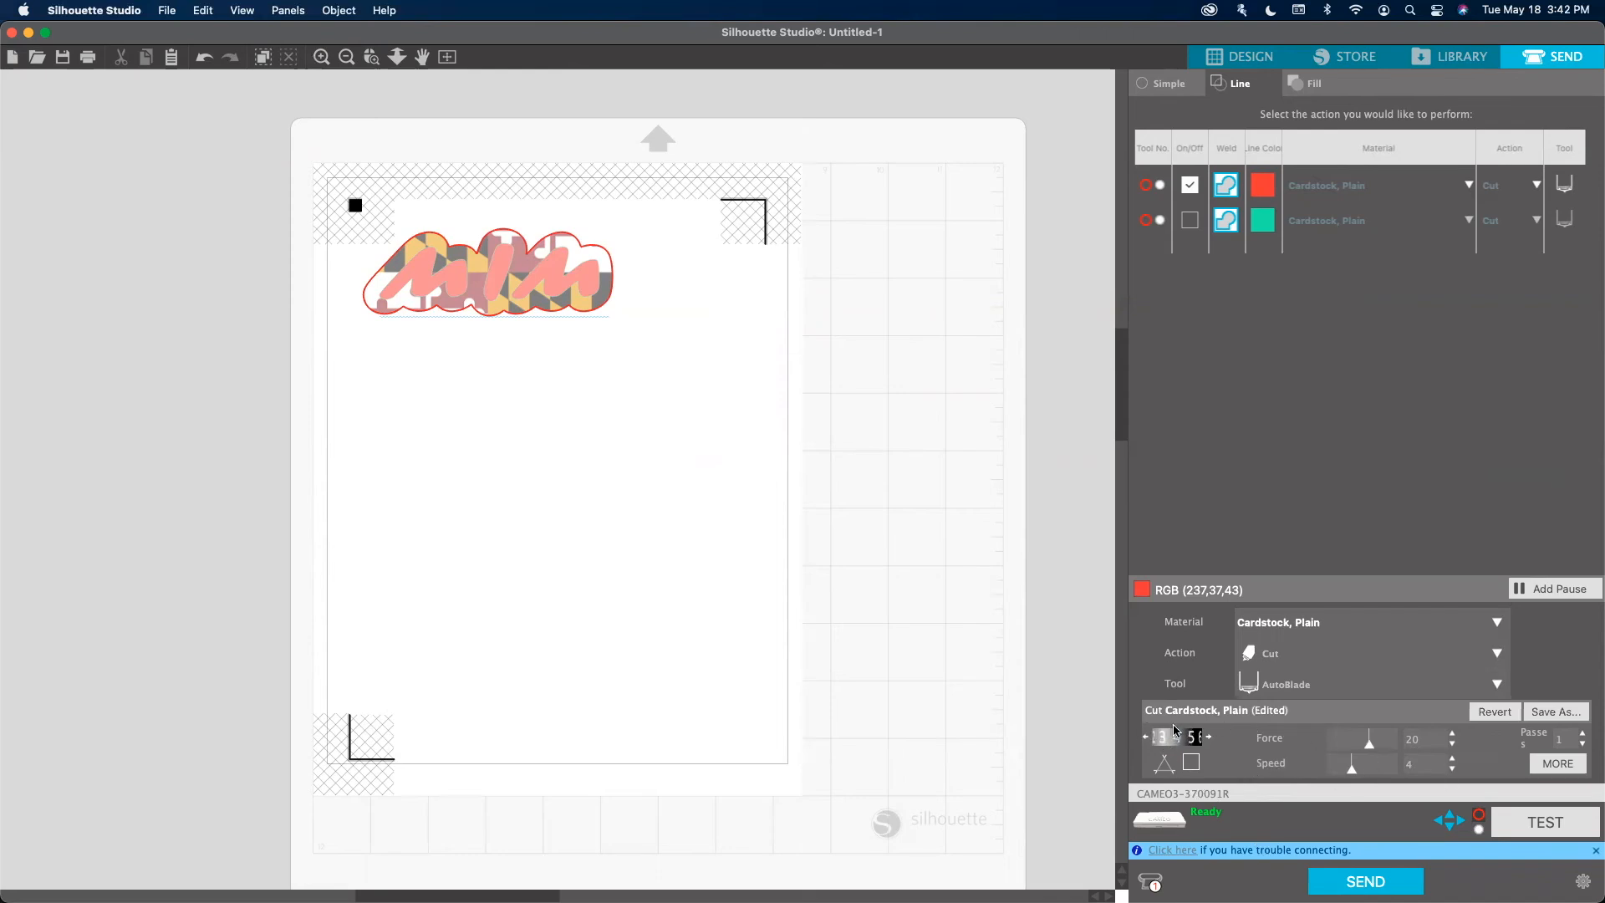
click(1210, 738)
click(1209, 739)
click(1210, 738)
click(1209, 738)
click(1210, 739)
Set the red line's force to 31 and speed to 6, and send the sticker to the cutter.
click(1391, 744)
click(1450, 758)
click(1450, 758)
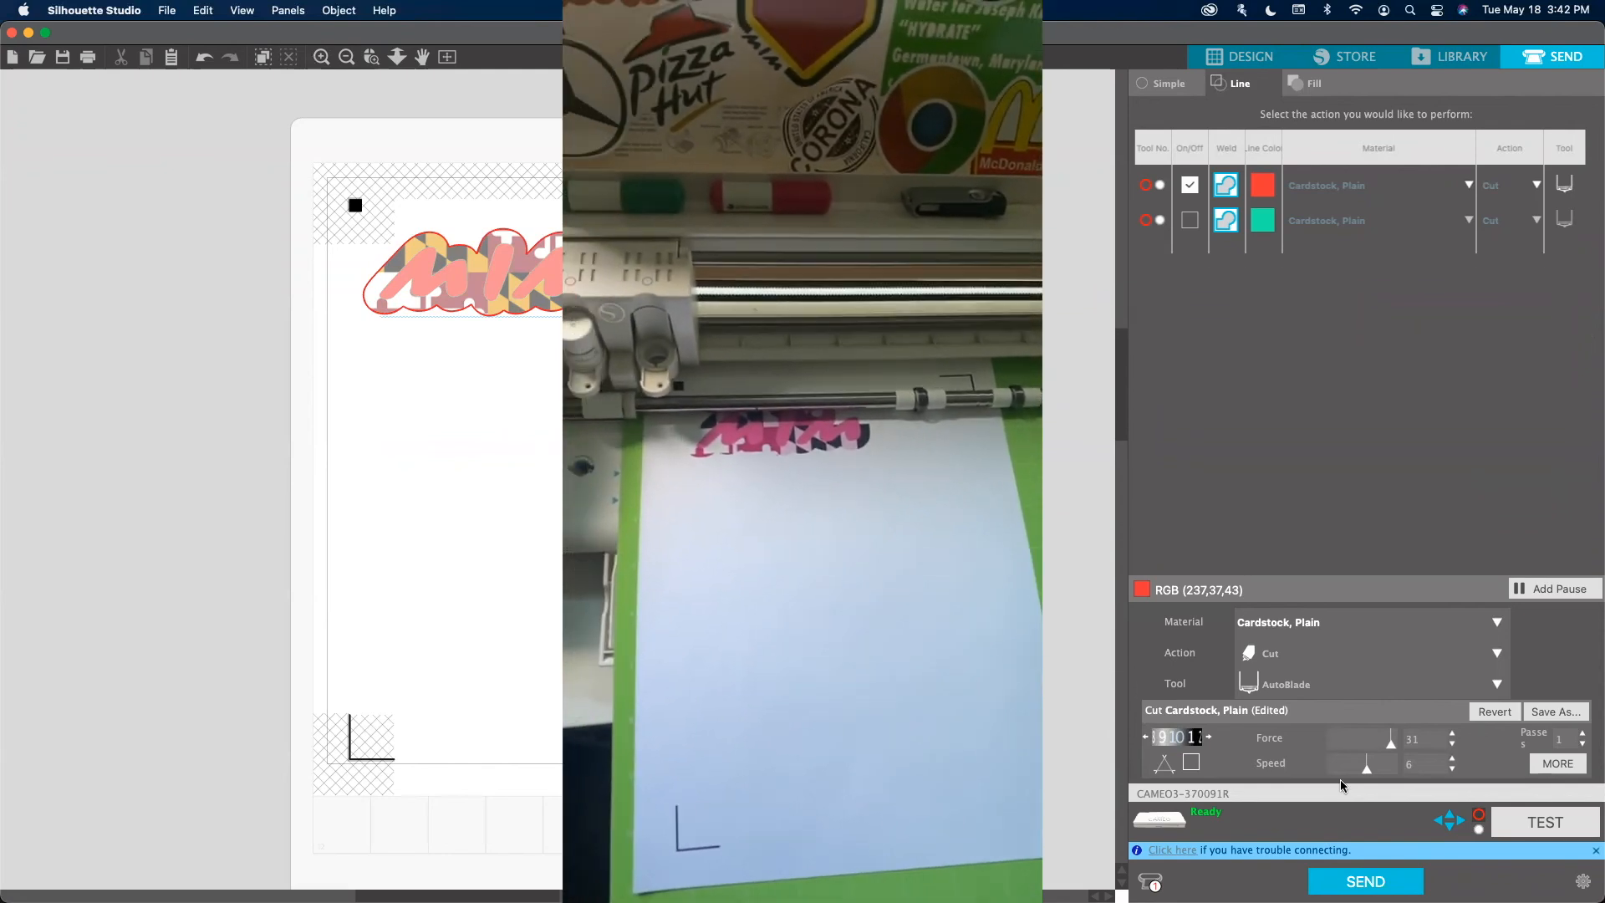
click(1330, 881)
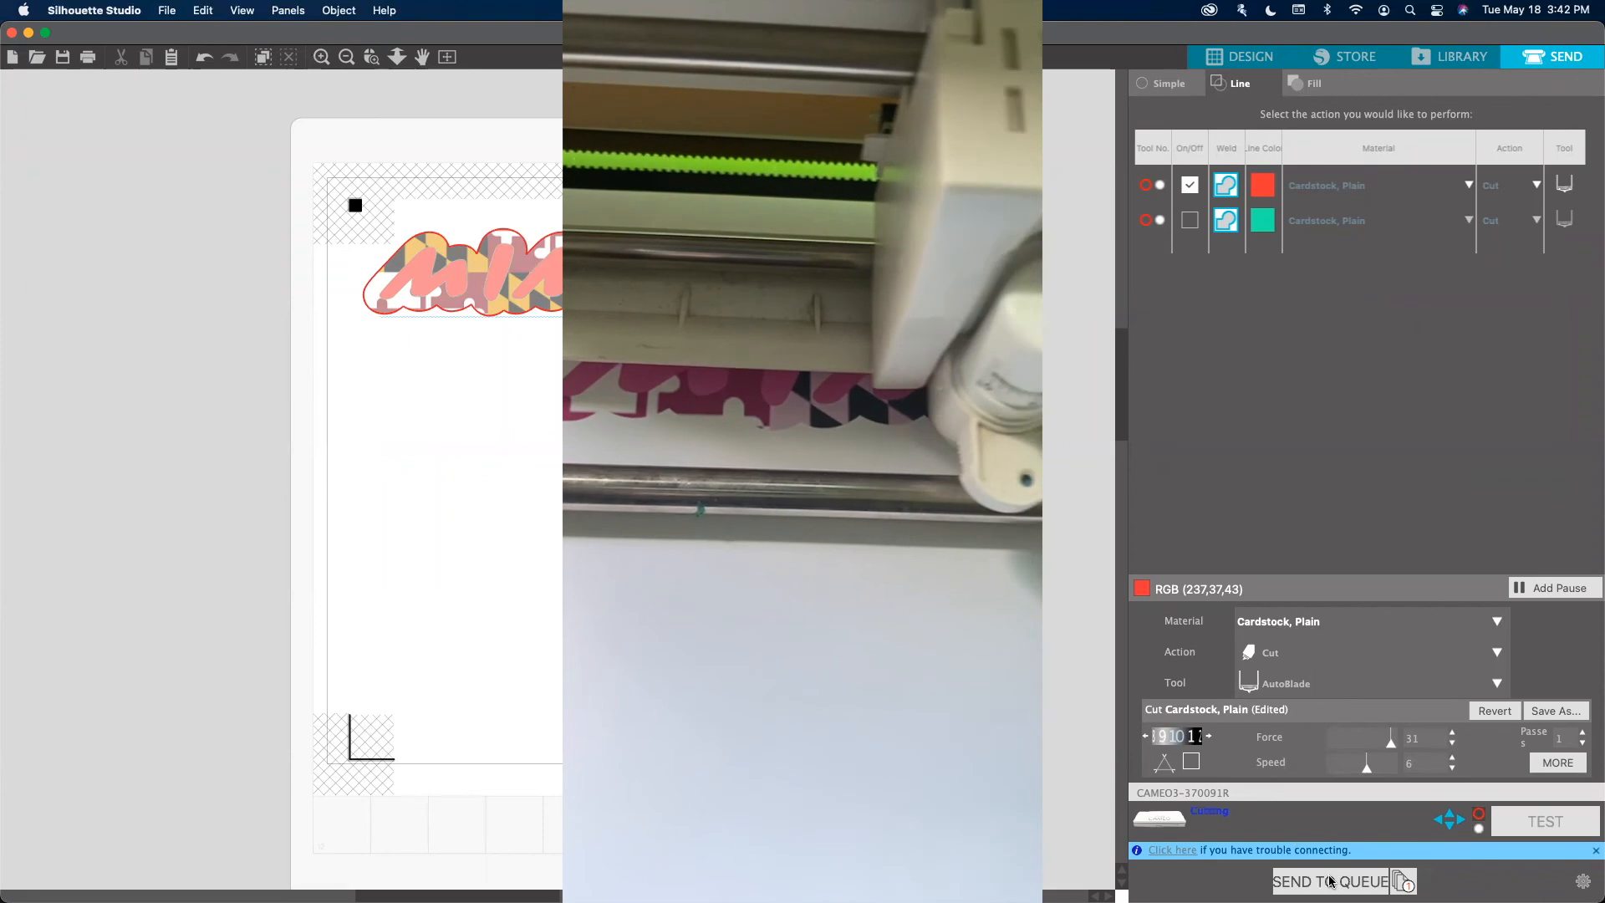